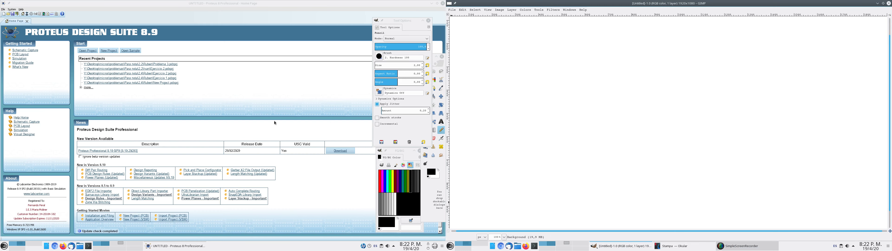
# Start a new project and name it pwm
pyautogui.click(325, 178)
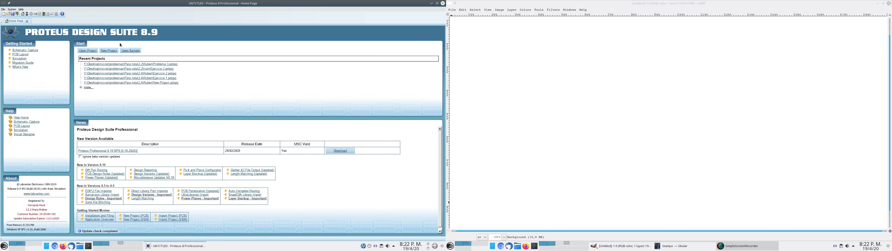
pyautogui.click(108, 51)
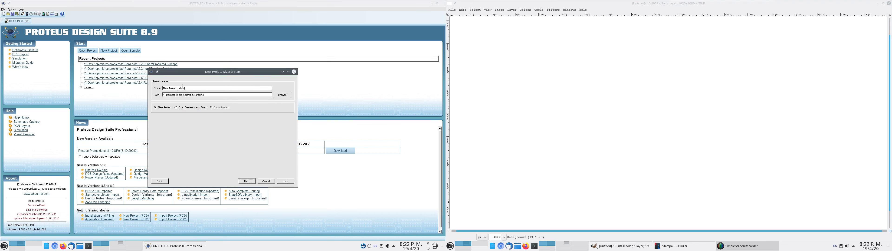
pyautogui.moveTo(177, 88); pyautogui.dragTo(147, 84)
pyautogui.write('pwm')
pyautogui.click(250, 182)
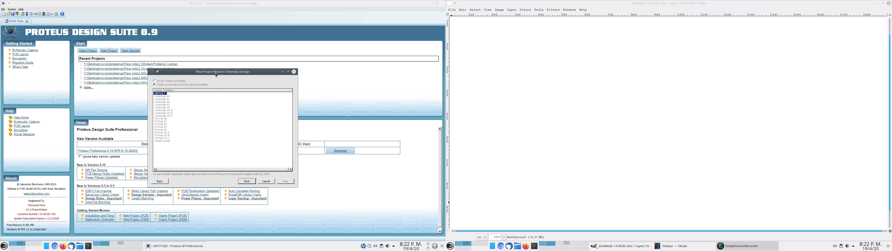
# Create the schematic from the DEFAULT template and continue to the firmware settings
pyautogui.moveTo(215, 73); pyautogui.dragTo(209, 45)
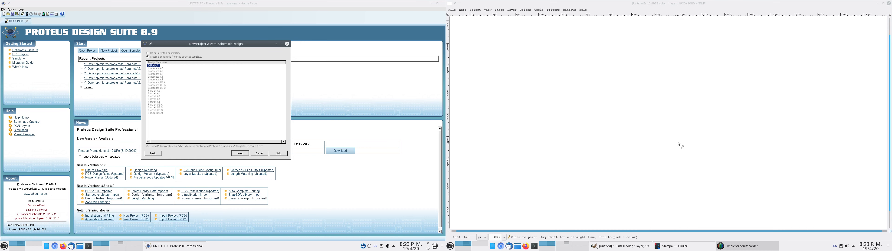
pyautogui.click(754, 249)
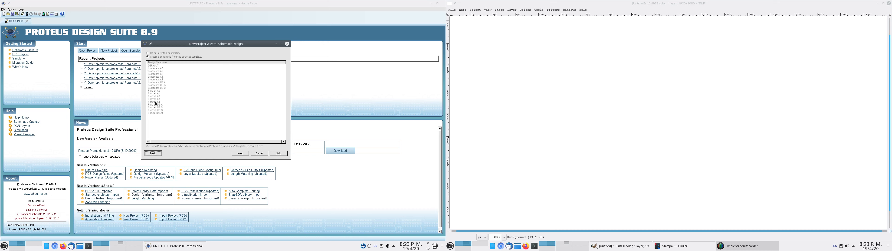
pyautogui.click(243, 154)
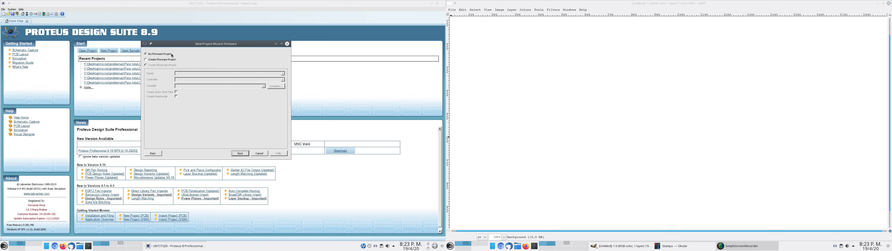
# Configure a firmware project for the Arduino family with an Arduino Uno controller and Arduino AVR compiler, and finish creating the project
pyautogui.click(161, 60)
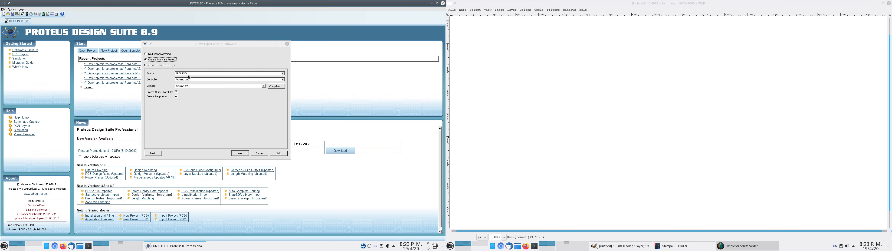
pyautogui.click(185, 74)
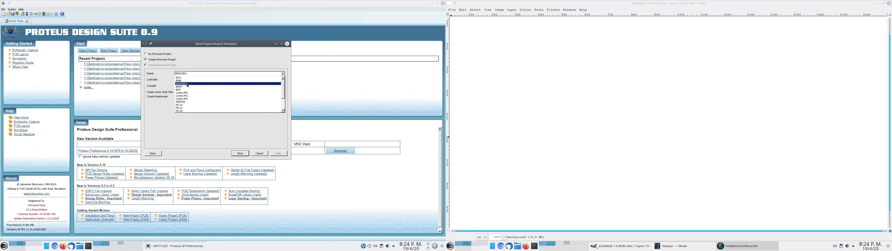
pyautogui.click(187, 84)
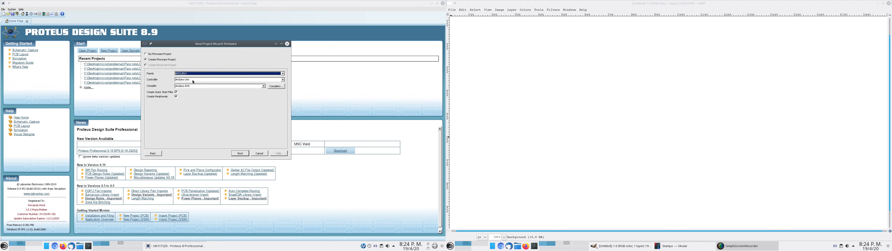
pyautogui.click(188, 81)
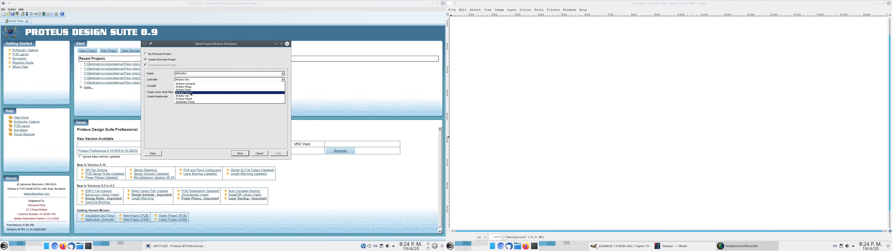
pyautogui.click(191, 93)
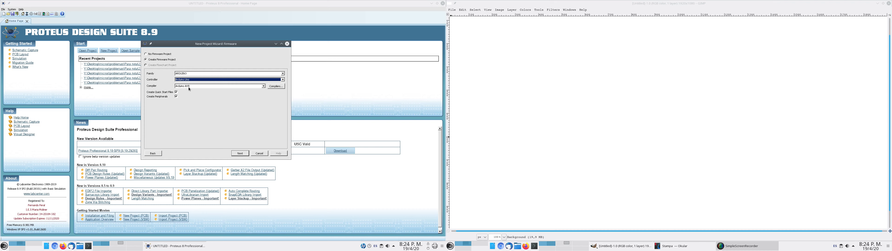
pyautogui.click(190, 87)
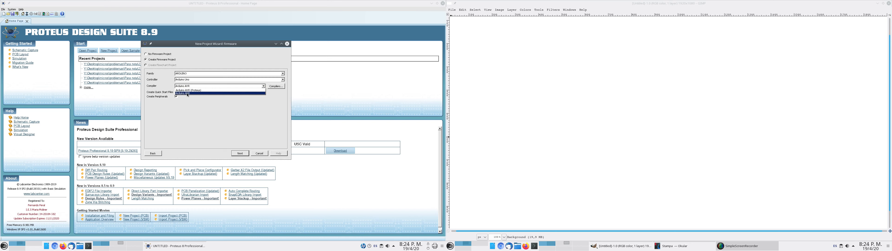
pyautogui.click(190, 93)
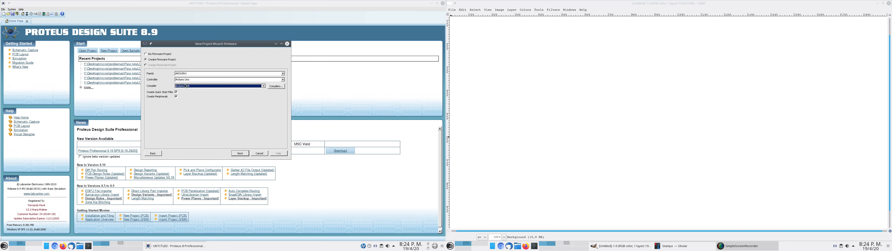
pyautogui.click(240, 154)
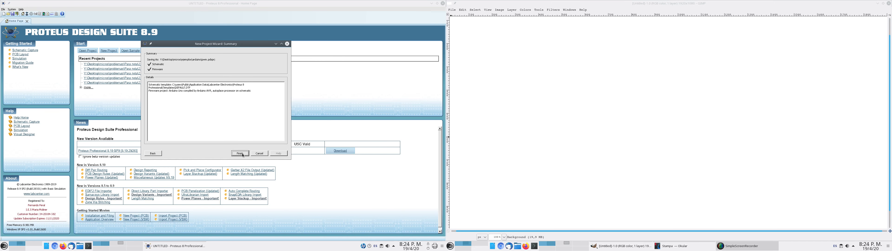
pyautogui.click(240, 154)
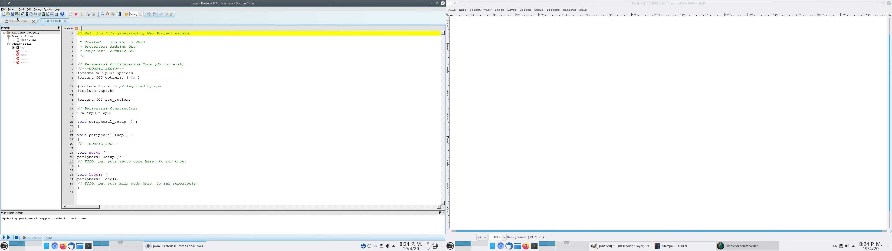
# Look over the generated source code and the Arduino schematic, and bring up the Uno pinout document in Okular
pyautogui.click(23, 22)
pyautogui.click(54, 21)
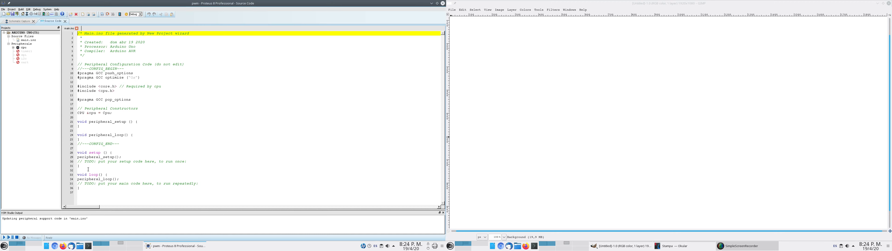
pyautogui.click(23, 22)
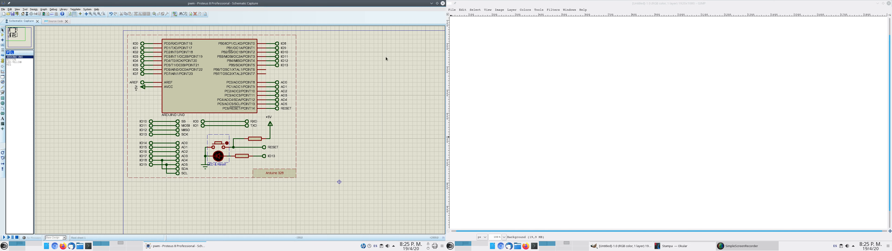
pyautogui.click(669, 246)
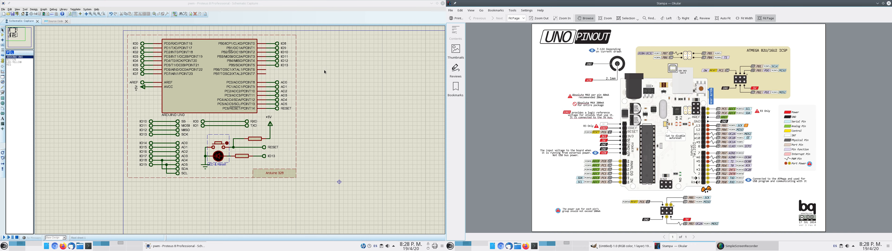
# Pick the L293D motor driver from the Proteus device library
pyautogui.click(2, 65)
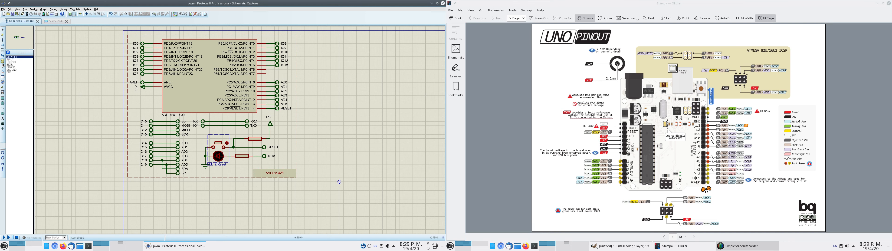
pyautogui.click(2, 34)
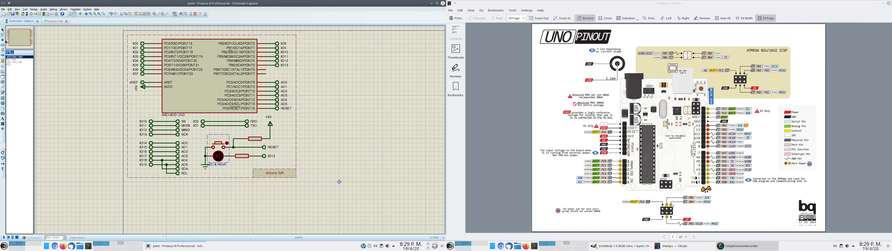
pyautogui.click(8, 53)
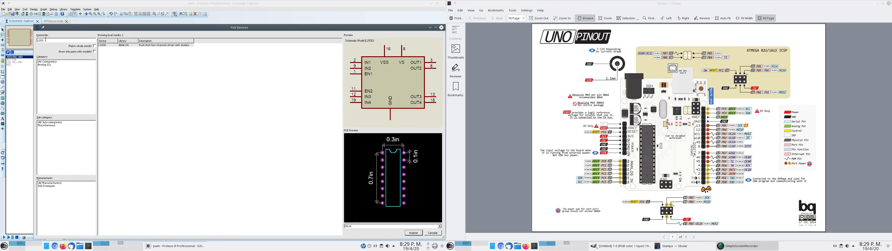
pyautogui.doubleClick(113, 45)
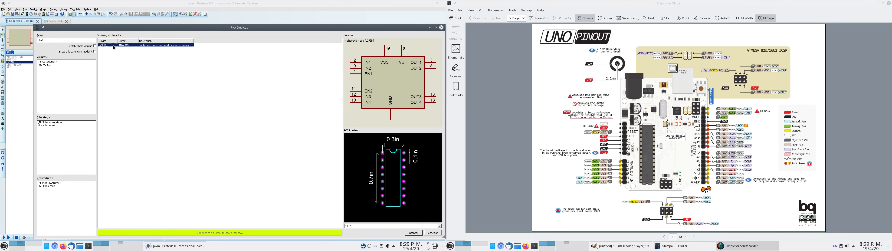
pyautogui.click(414, 232)
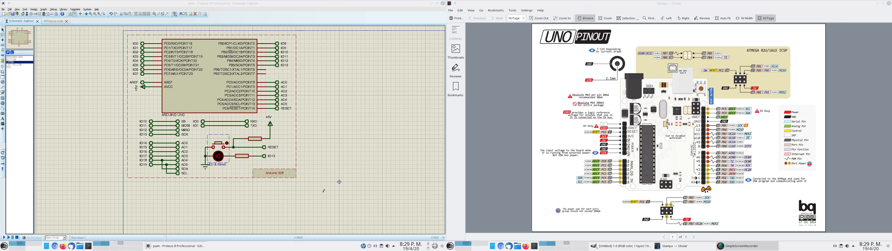
# Place the L293D to the right of the Arduino block and move it farther away from the block
pyautogui.click(397, 86)
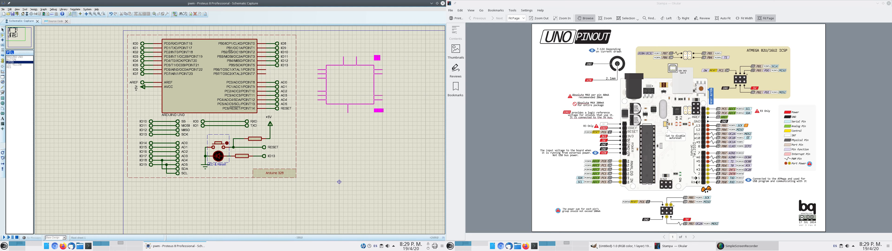
pyautogui.click(329, 84)
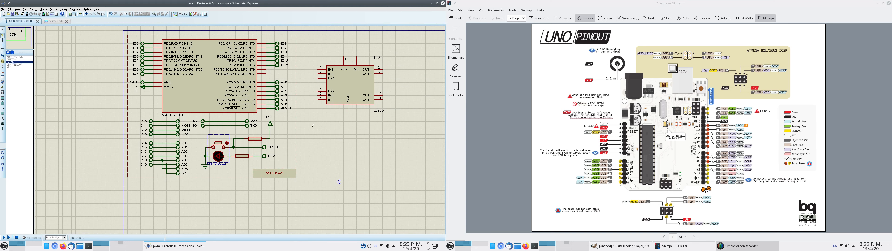
pyautogui.scroll(-1, 348, 124)
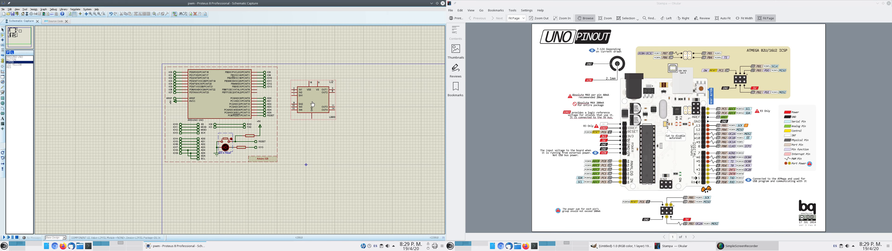
pyautogui.moveTo(312, 104); pyautogui.dragTo(336, 100)
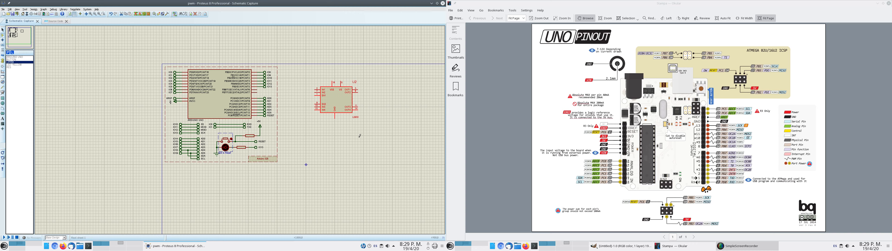
pyautogui.click(365, 131)
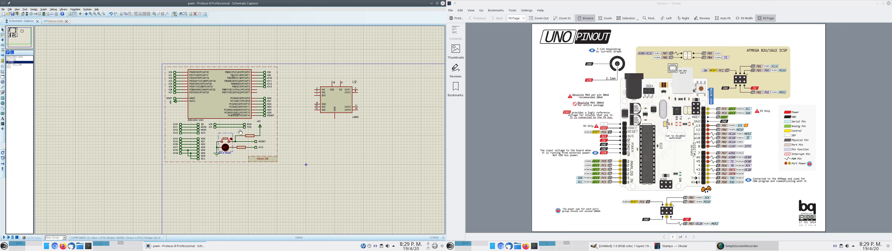
# Search the device library for "motor", pick the simple DC motor model MOTOR from the ACTIVE library and place it beyond the L293D's outputs
pyautogui.scroll(1, 240, 132)
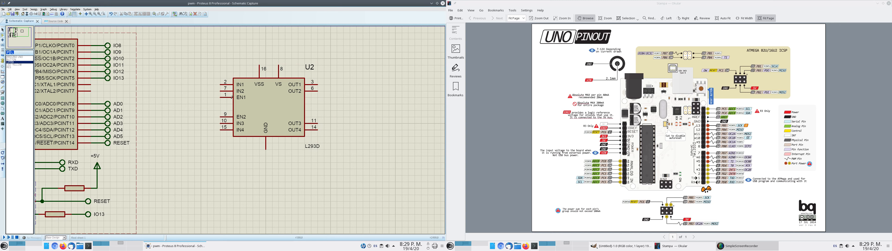
pyautogui.scroll(-1, 238, 96)
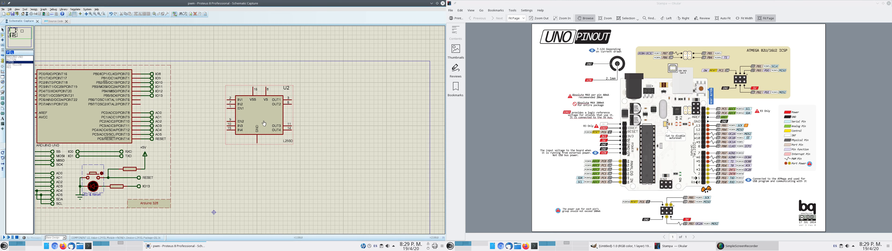
pyautogui.click(7, 52)
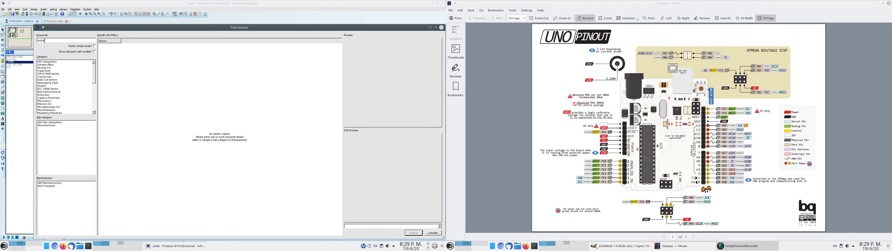
pyautogui.write('motor')
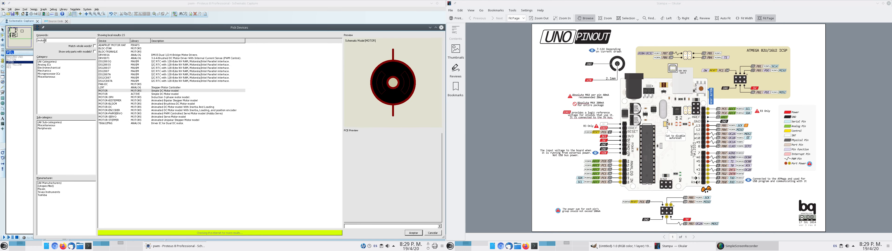
pyautogui.write('dc')
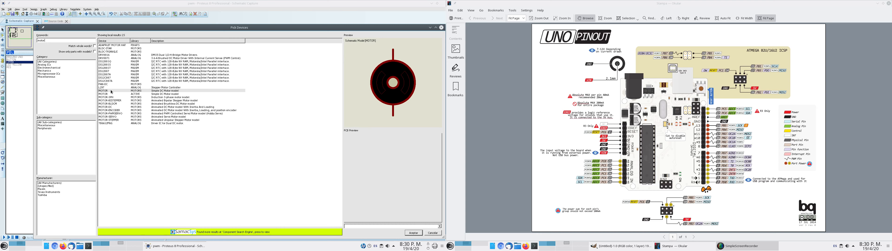
pyautogui.click(100, 90)
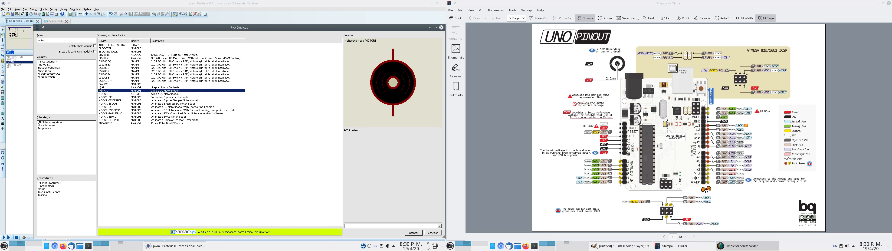
pyautogui.click(135, 94)
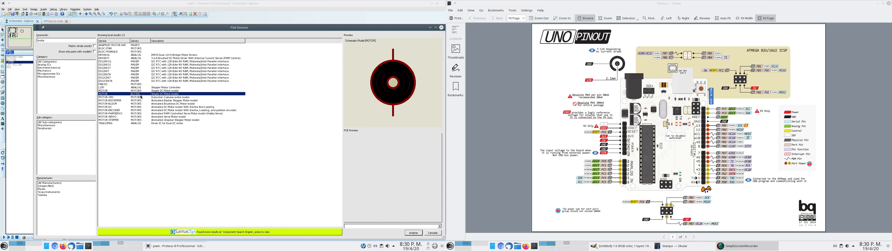
pyautogui.doubleClick(109, 94)
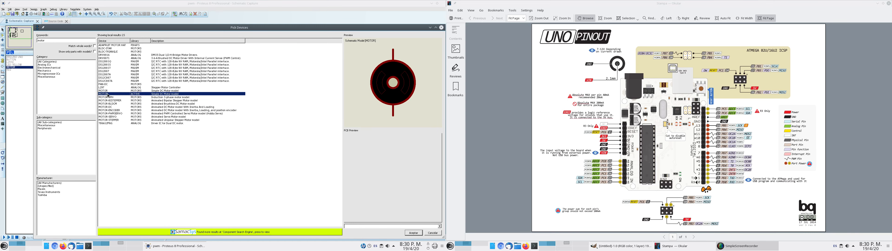
pyautogui.click(418, 233)
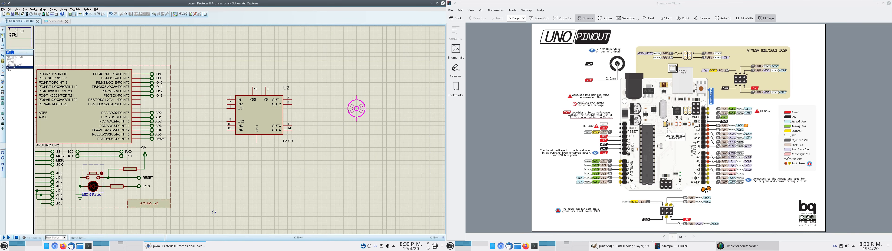
pyautogui.click(348, 100)
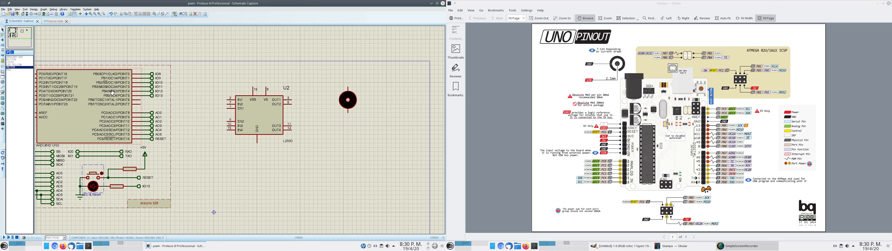
# Wire the L293D's OUT1 to the motor's upper terminal and OUT2 to its lower terminal
pyautogui.click(292, 99)
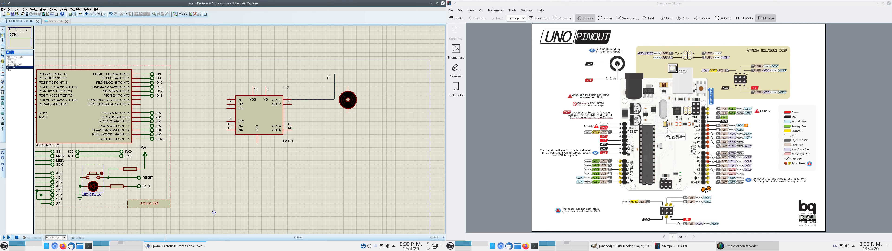
pyautogui.click(348, 74)
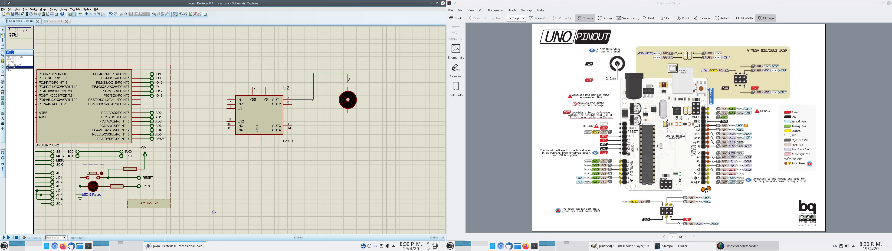
pyautogui.click(348, 88)
pyautogui.click(292, 103)
pyautogui.click(348, 108)
pyautogui.scroll(1, 214, 212)
pyautogui.scroll(-1, 213, 212)
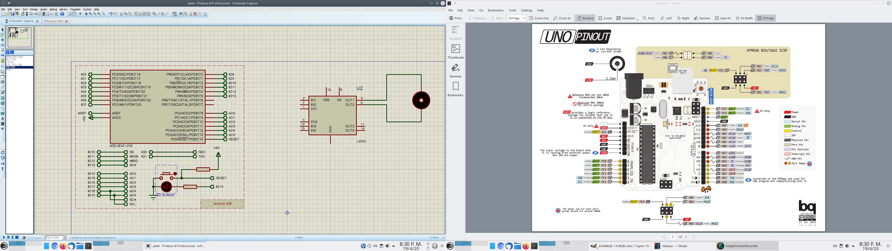
pyautogui.click(300, 100)
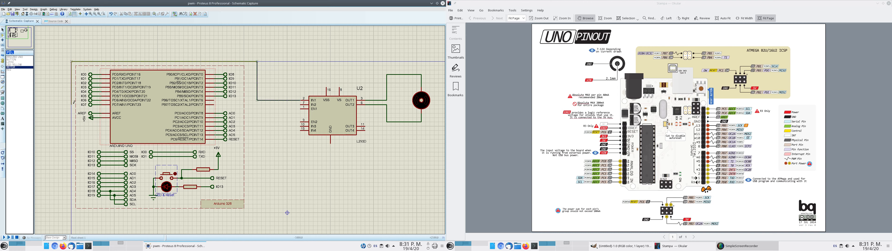
pyautogui.click(89, 104)
pyautogui.press('Escape')
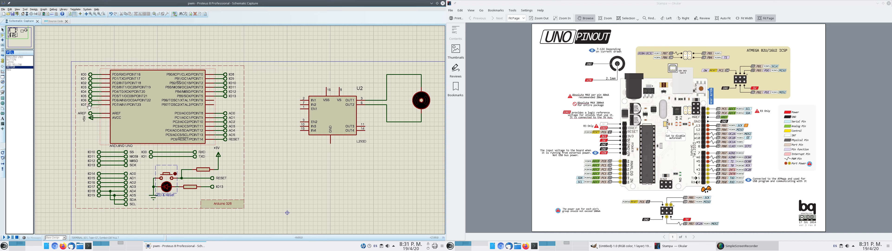
pyautogui.click(167, 115)
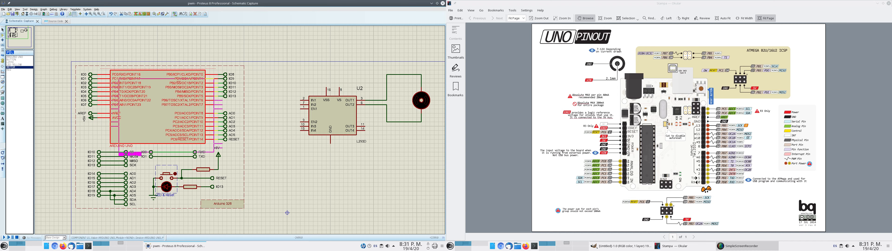
pyautogui.moveTo(168, 108); pyautogui.dragTo(167, 113)
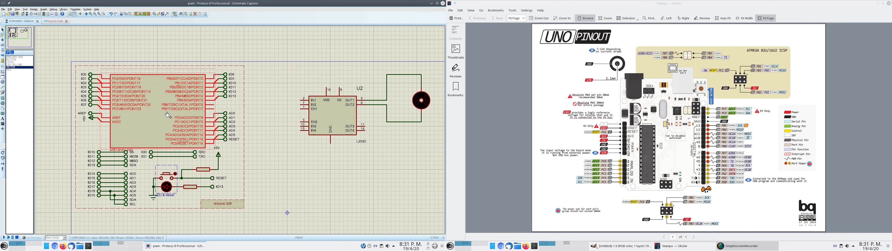
pyautogui.hotkey('ctrl', 'z')
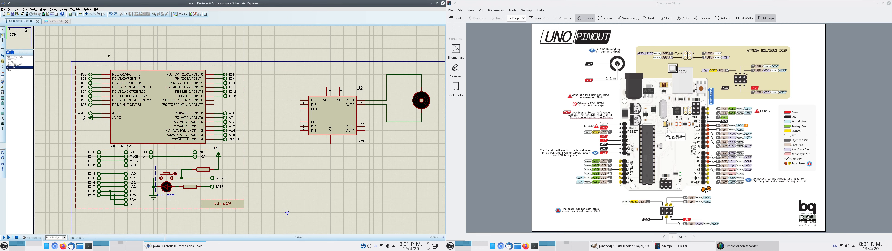
# Draw short open-ended wire stubs from the L293D's IN1, IN2 and EN1 pins
pyautogui.click(300, 99)
pyautogui.doubleClick(275, 100)
pyautogui.click(301, 108)
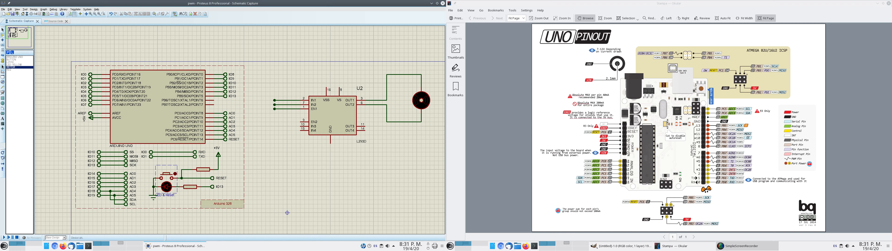
# Label the wire stubs on IN1, IN2 and EN1 as IO7, IO8 and IO11 respectively
pyautogui.click(2, 44)
pyautogui.click(280, 101)
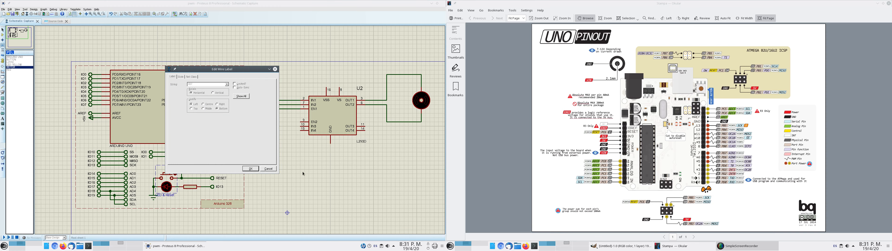
pyautogui.click(249, 168)
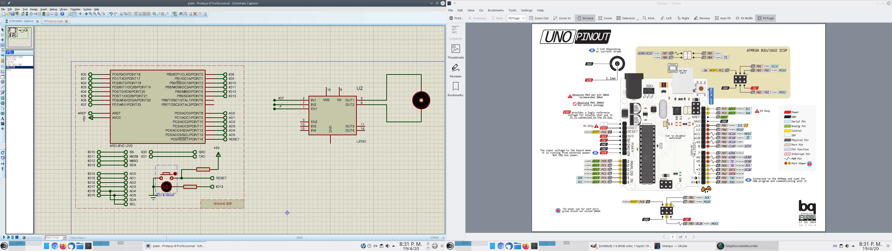
pyautogui.click(278, 104)
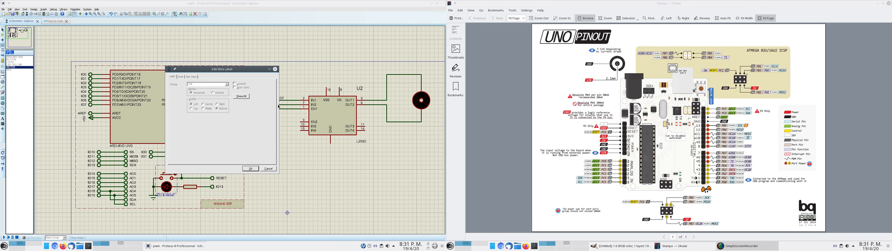
pyautogui.press('Return')
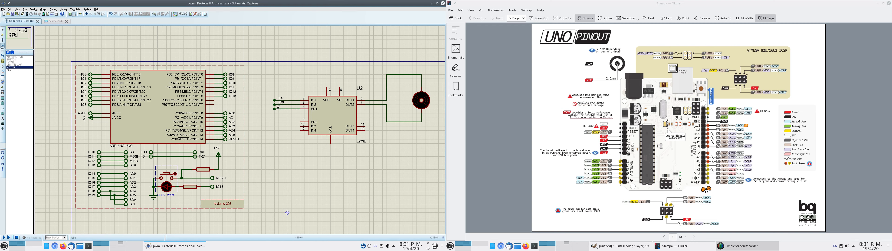
pyautogui.click(279, 109)
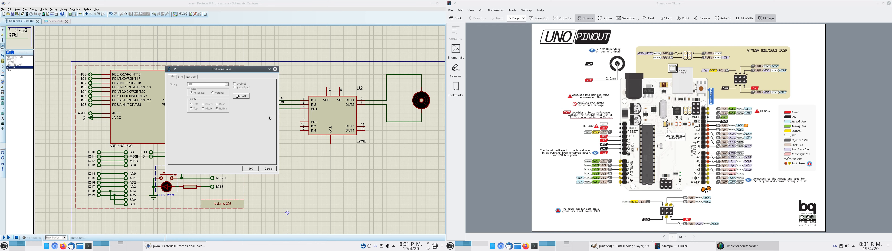
pyautogui.write('IO11')
pyautogui.click(253, 169)
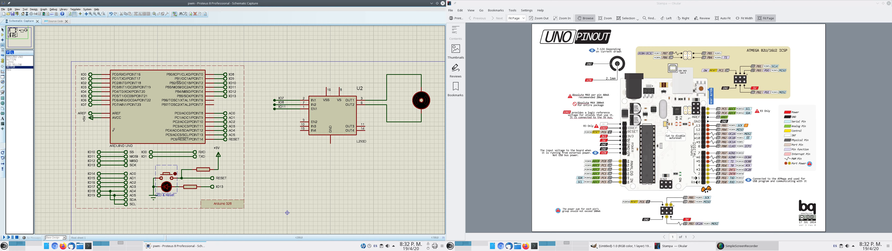
# Attach a ground terminal to the L293D's GND pin and a power terminal to its VSS pin
pyautogui.click(3, 61)
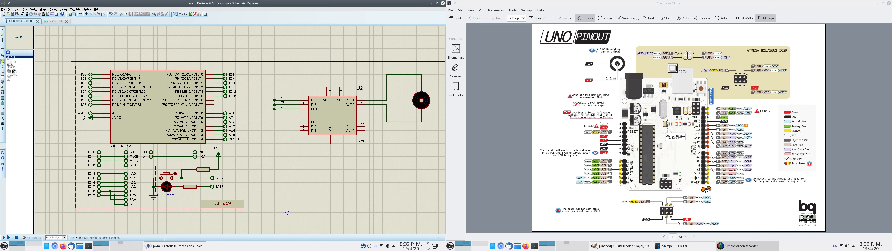
pyautogui.click(13, 70)
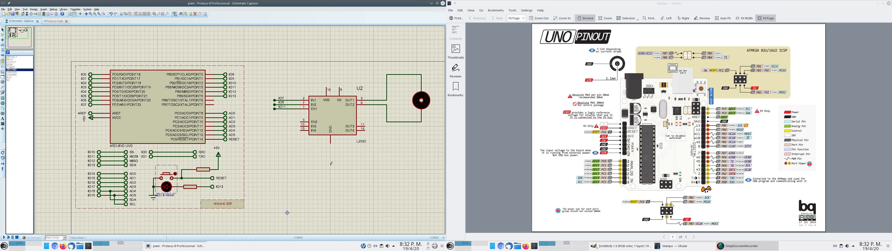
pyautogui.click(330, 147)
pyautogui.click(13, 67)
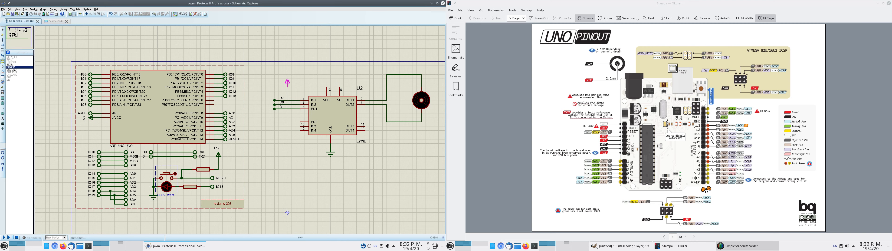
pyautogui.click(326, 82)
# Attach a DC generator to the L293D's VS pin and set the generator's voltage
pyautogui.click(2, 83)
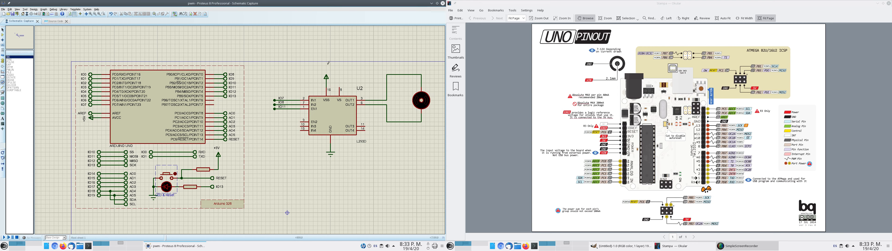
pyautogui.click(337, 66)
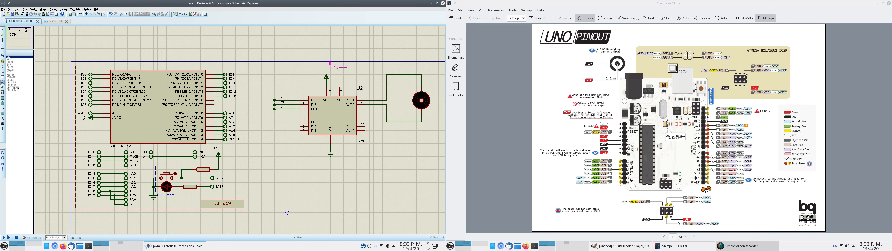
pyautogui.click(334, 69)
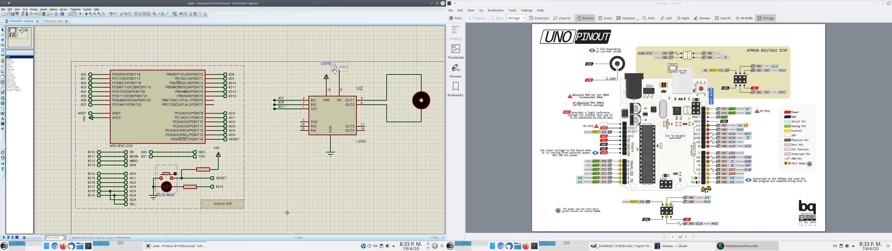
pyautogui.doubleClick(334, 70)
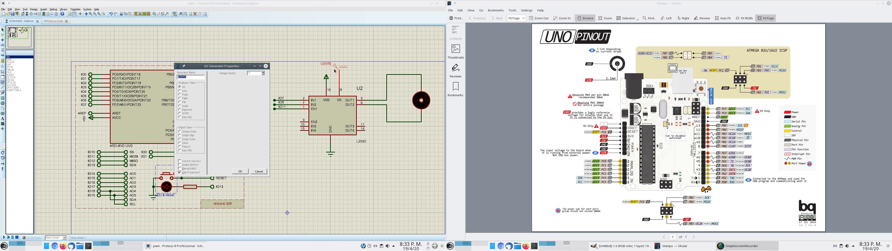
pyautogui.click(253, 73)
pyautogui.click(240, 171)
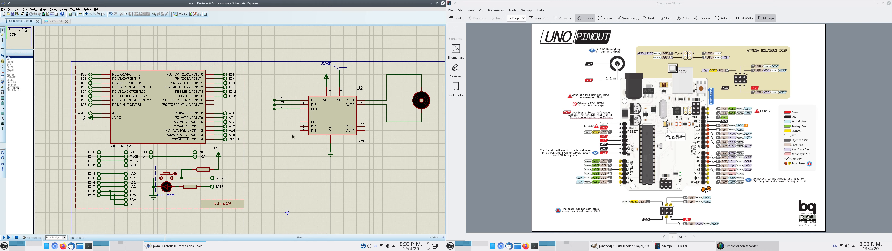
# Switch to GIMP and sketch a triangular buffer symbol with an input line and an output line on the blank canvas
pyautogui.click(878, 5)
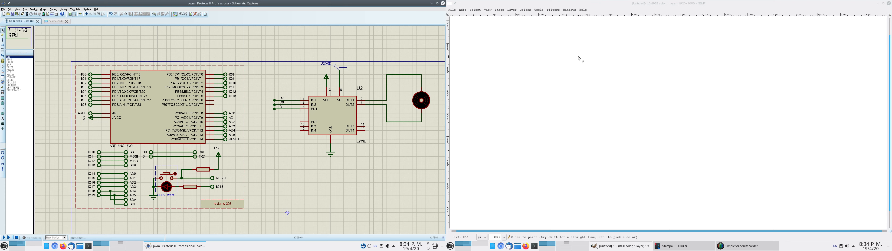
pyautogui.moveTo(578, 60)
pyautogui.mouseDown()
pyautogui.moveTo(581, 83)
pyautogui.moveTo(580, 55)
pyautogui.moveTo(602, 75)
pyautogui.moveTo(525, 76)
pyautogui.mouseUp()
pyautogui.moveTo(608, 69); pyautogui.dragTo(643, 66)
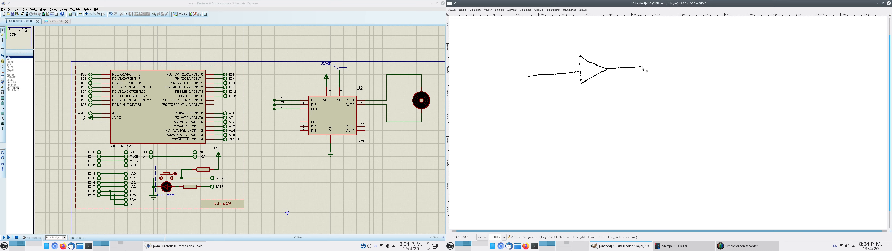
# Label the sketched buffer's input line In1 and its output line Out1
pyautogui.moveTo(525, 62); pyautogui.dragTo(540, 69)
pyautogui.moveTo(643, 56); pyautogui.dragTo(671, 60)
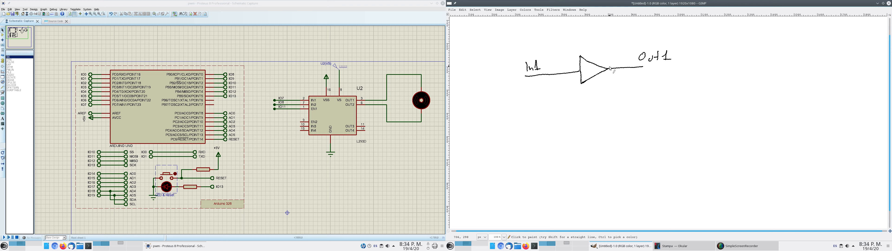
pyautogui.moveTo(609, 65)
pyautogui.mouseDown()
pyautogui.moveTo(613, 71)
pyautogui.moveTo(609, 66)
pyautogui.mouseUp()
pyautogui.hotkey('ctrl', 'z')
# Draw an enable line from beneath the buffer out to the input side and label it EnA
pyautogui.moveTo(595, 76); pyautogui.dragTo(598, 96)
pyautogui.moveTo(599, 97)
pyautogui.mouseDown()
pyautogui.moveTo(529, 100)
pyautogui.moveTo(535, 86)
pyautogui.moveTo(530, 96)
pyautogui.moveTo(547, 86)
pyautogui.moveTo(551, 95)
pyautogui.mouseUp()
pyautogui.moveTo(544, 92); pyautogui.dragTo(550, 91)
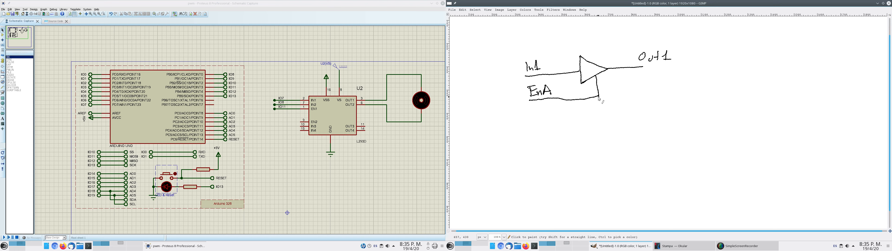
# Draw a second buffer below, joined to the EnA line, with its input labelled In2 and its output labelled Out2
pyautogui.moveTo(599, 97)
pyautogui.mouseDown()
pyautogui.moveTo(603, 115)
pyautogui.moveTo(591, 134)
pyautogui.mouseUp()
pyautogui.moveTo(585, 112)
pyautogui.mouseDown()
pyautogui.moveTo(617, 120)
pyautogui.moveTo(591, 136)
pyautogui.moveTo(602, 120)
pyautogui.moveTo(648, 114)
pyautogui.mouseUp()
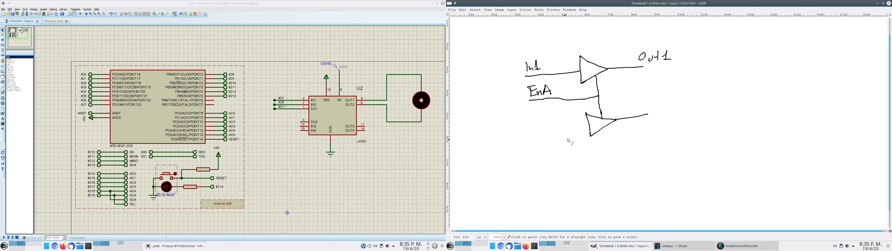
pyautogui.moveTo(589, 127); pyautogui.dragTo(530, 134)
pyautogui.moveTo(532, 114)
pyautogui.mouseDown()
pyautogui.moveTo(533, 126)
pyautogui.moveTo(548, 125)
pyautogui.mouseUp()
pyautogui.moveTo(642, 101); pyautogui.dragTo(651, 106)
pyautogui.moveTo(654, 98); pyautogui.dragTo(657, 101)
pyautogui.moveTo(659, 99); pyautogui.dragTo(661, 113)
pyautogui.click(668, 102)
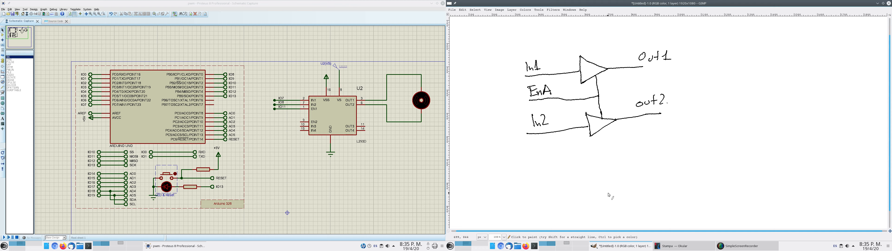
# Write the condition EnA=1 beside the buffer diagram
pyautogui.moveTo(704, 34); pyautogui.dragTo(703, 44)
pyautogui.moveTo(703, 33); pyautogui.dragTo(711, 37)
pyautogui.moveTo(701, 43); pyautogui.dragTo(735, 39)
pyautogui.moveTo(729, 41); pyautogui.dragTo(749, 43)
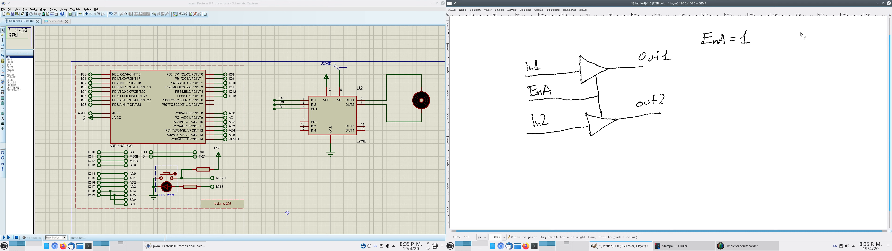
# Write bracketed Out1=In1 and Out2=In2 for EnA=1, and add EnA=0 with bracketed Out1=Z and Out2=Z below
pyautogui.moveTo(799, 32); pyautogui.dragTo(811, 36)
pyautogui.moveTo(812, 32); pyautogui.dragTo(830, 35)
pyautogui.moveTo(825, 37); pyautogui.dragTo(839, 39)
pyautogui.moveTo(841, 39); pyautogui.dragTo(856, 38)
pyautogui.moveTo(804, 48); pyautogui.dragTo(810, 54)
pyautogui.moveTo(813, 48); pyautogui.dragTo(816, 51)
pyautogui.moveTo(816, 48); pyautogui.dragTo(821, 55)
pyautogui.moveTo(826, 52); pyautogui.dragTo(833, 52)
pyautogui.moveTo(826, 54); pyautogui.dragTo(851, 48)
pyautogui.moveTo(842, 48); pyautogui.dragTo(845, 57)
pyautogui.moveTo(844, 58); pyautogui.dragTo(859, 57)
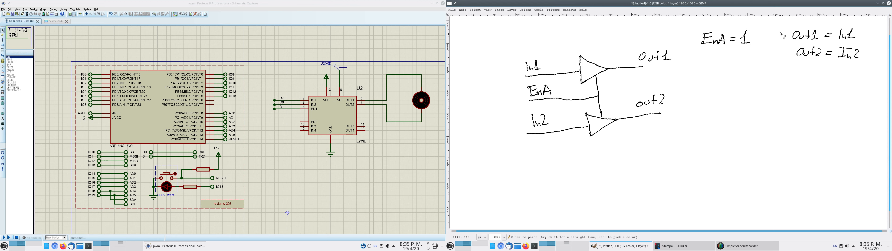
pyautogui.moveTo(783, 27); pyautogui.dragTo(781, 58)
pyautogui.moveTo(711, 82)
pyautogui.mouseDown()
pyautogui.moveTo(789, 72)
pyautogui.moveTo(812, 84)
pyautogui.moveTo(805, 78)
pyautogui.moveTo(826, 71)
pyautogui.moveTo(825, 83)
pyautogui.moveTo(802, 92)
pyautogui.moveTo(855, 74)
pyautogui.moveTo(841, 101)
pyautogui.moveTo(859, 101)
pyautogui.mouseUp()
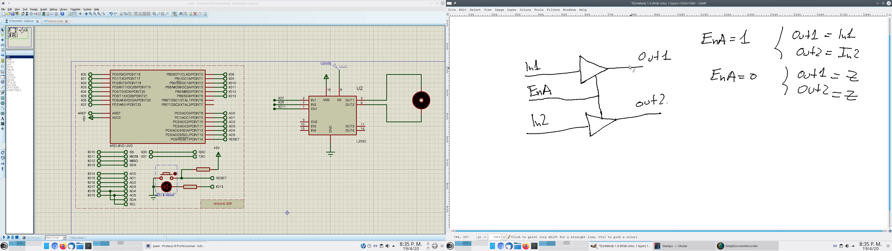
pyautogui.moveTo(626, 59); pyautogui.dragTo(616, 82)
pyautogui.moveTo(633, 56); pyautogui.dragTo(622, 81)
pyautogui.press('ctrl')
pyautogui.hotkey('ctrl', 'z')
pyautogui.hotkey('ctrl', 'z')
# Draw a motor symbol M wired between the Out1 and Out2 lines
pyautogui.moveTo(642, 67)
pyautogui.mouseDown()
pyautogui.moveTo(676, 68)
pyautogui.moveTo(684, 86)
pyautogui.mouseUp()
pyautogui.moveTo(681, 94)
pyautogui.mouseDown()
pyautogui.moveTo(683, 103)
pyautogui.moveTo(658, 116)
pyautogui.mouseUp()
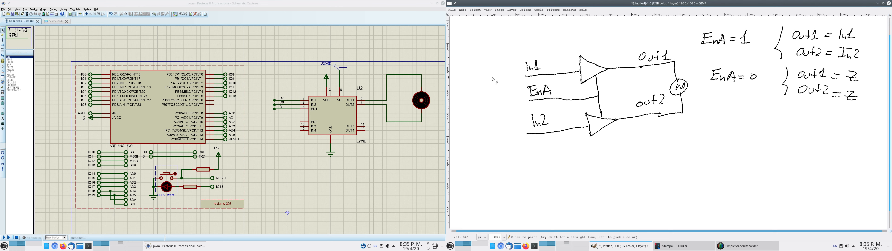
# Annotate In1 as 1 (5V), In2 as 0 (0V), Out1 as 15V and Out2 as 0
pyautogui.moveTo(495, 76)
pyautogui.mouseDown()
pyautogui.moveTo(504, 85)
pyautogui.moveTo(516, 79)
pyautogui.mouseUp()
pyautogui.moveTo(516, 70); pyautogui.dragTo(518, 87)
pyautogui.moveTo(502, 132); pyautogui.dragTo(516, 133)
pyautogui.moveTo(518, 133); pyautogui.dragTo(518, 142)
pyautogui.moveTo(622, 58); pyautogui.dragTo(621, 64)
pyautogui.moveTo(628, 57)
pyautogui.mouseDown()
pyautogui.moveTo(625, 65)
pyautogui.moveTo(634, 58)
pyautogui.mouseUp()
pyautogui.moveTo(626, 109); pyautogui.dragTo(625, 109)
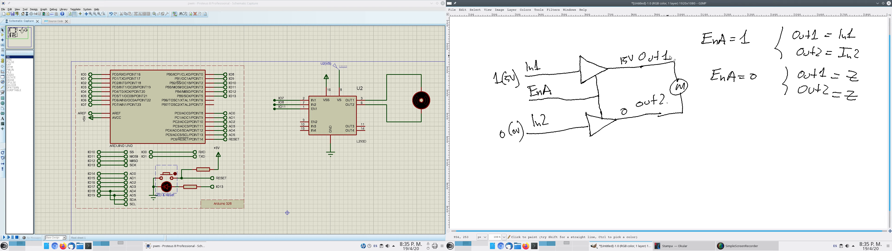
# Sketch the current path past the motor, and undo the example annotations on the buffer diagram
pyautogui.moveTo(672, 49)
pyautogui.mouseDown()
pyautogui.moveTo(689, 59)
pyautogui.moveTo(697, 116)
pyautogui.mouseUp()
pyautogui.hotkey('ctrl', 'z')
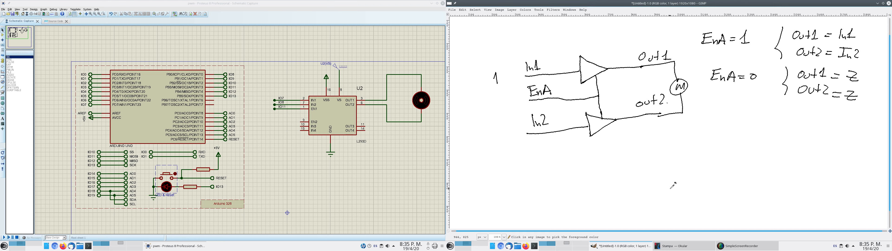
pyautogui.hotkey('ctrl', 'z')
# Annotate In1 as 0, In2 as 1, Out2 as 15 and Out1 as 0, and draw a current arrow from Out2 up to Out1
pyautogui.moveTo(507, 73); pyautogui.dragTo(507, 74)
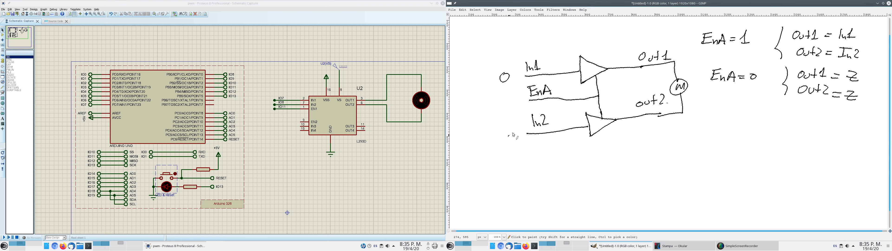
pyautogui.moveTo(509, 136); pyautogui.dragTo(523, 139)
pyautogui.moveTo(618, 106); pyautogui.dragTo(620, 114)
pyautogui.moveTo(618, 59); pyautogui.dragTo(618, 60)
pyautogui.moveTo(642, 128)
pyautogui.mouseDown()
pyautogui.moveTo(704, 118)
pyautogui.moveTo(677, 68)
pyautogui.mouseUp()
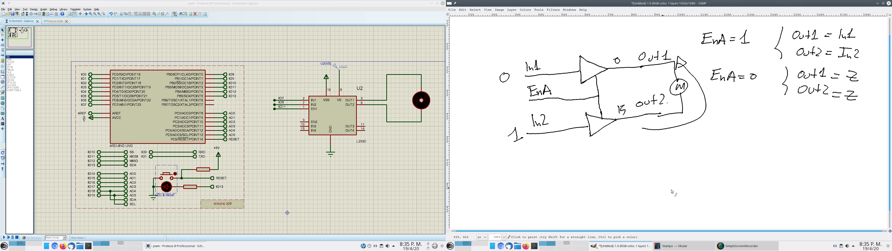
# Draw a truth table with In1 and In2 columns listing the combinations 00, 01, 10 and 11
pyautogui.moveTo(726, 125); pyautogui.dragTo(736, 124)
pyautogui.moveTo(730, 125); pyautogui.dragTo(732, 134)
pyautogui.moveTo(733, 133); pyautogui.dragTo(749, 135)
pyautogui.moveTo(762, 127)
pyautogui.mouseDown()
pyautogui.moveTo(770, 127)
pyautogui.moveTo(764, 136)
pyautogui.mouseUp()
pyautogui.moveTo(760, 137); pyautogui.dragTo(783, 138)
pyautogui.moveTo(791, 121); pyautogui.dragTo(791, 200)
pyautogui.moveTo(717, 143); pyautogui.dragTo(807, 147)
pyautogui.moveTo(739, 152); pyautogui.dragTo(767, 157)
pyautogui.moveTo(738, 171); pyautogui.dragTo(739, 167)
pyautogui.moveTo(762, 168)
pyautogui.mouseDown()
pyautogui.moveTo(741, 187)
pyautogui.moveTo(758, 183)
pyautogui.moveTo(741, 204)
pyautogui.moveTo(791, 212)
pyautogui.mouseUp()
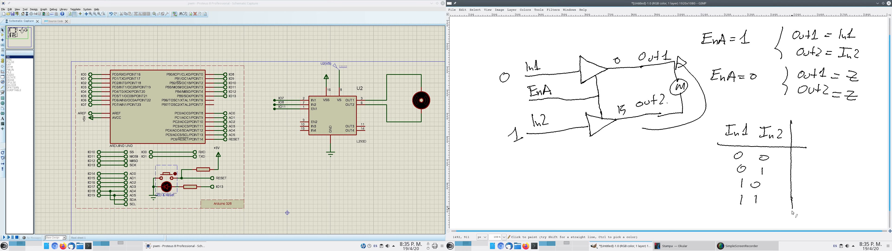
# Add an EnA column with 1 in the four rows, a fifth row 0 X X, and a closing line below the table
pyautogui.moveTo(683, 131); pyautogui.dragTo(695, 138)
pyautogui.moveTo(695, 138)
pyautogui.mouseDown()
pyautogui.moveTo(705, 137)
pyautogui.moveTo(680, 141)
pyautogui.mouseUp()
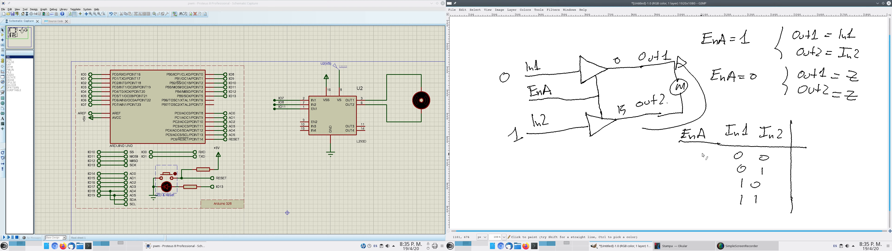
pyautogui.moveTo(697, 153); pyautogui.dragTo(710, 207)
pyautogui.moveTo(706, 207)
pyautogui.mouseDown()
pyautogui.moveTo(714, 206)
pyautogui.moveTo(706, 217)
pyautogui.moveTo(746, 223)
pyautogui.mouseUp()
pyautogui.moveTo(744, 215)
pyautogui.mouseDown()
pyautogui.moveTo(735, 224)
pyautogui.moveTo(766, 222)
pyautogui.mouseUp()
pyautogui.moveTo(765, 214); pyautogui.dragTo(756, 223)
pyautogui.moveTo(791, 209); pyautogui.dragTo(792, 225)
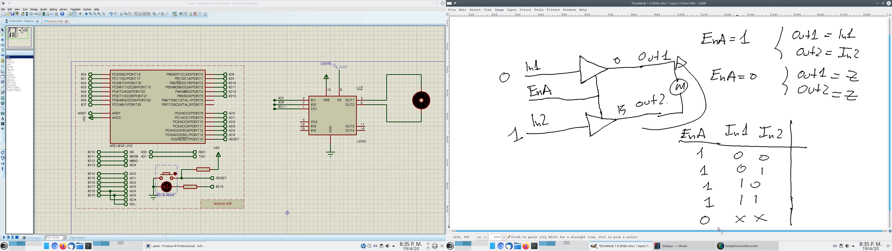
pyautogui.moveTo(680, 228); pyautogui.dragTo(826, 227)
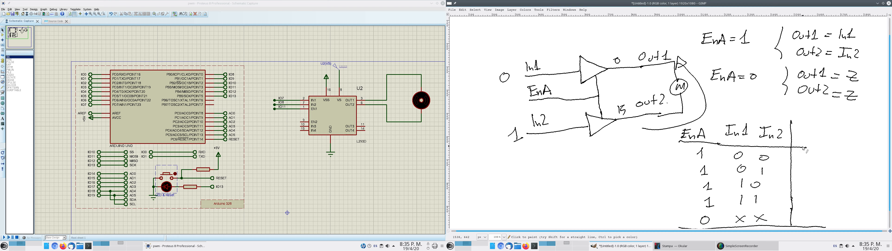
# Extend the table's header line and write the results izda. for inputs 01 and dcha. for inputs 10
pyautogui.moveTo(803, 147); pyautogui.dragTo(831, 148)
pyautogui.moveTo(805, 169)
pyautogui.mouseDown()
pyautogui.moveTo(812, 178)
pyautogui.moveTo(836, 175)
pyautogui.mouseUp()
pyautogui.moveTo(809, 189); pyautogui.dragTo(847, 188)
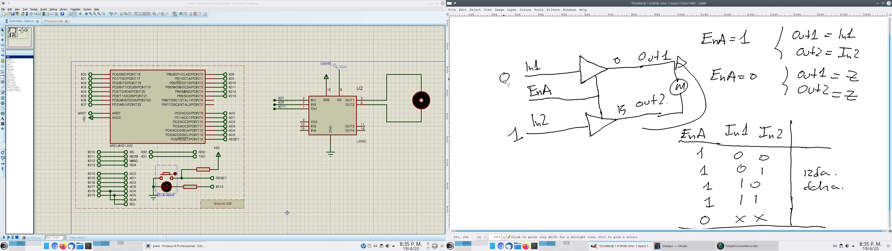
# Change the diagram's In1 annotation to 1 and Out1 to 15V, and mark EnA with a circled 1
pyautogui.moveTo(503, 81)
pyautogui.mouseDown()
pyautogui.moveTo(507, 70)
pyautogui.moveTo(509, 84)
pyautogui.moveTo(516, 80)
pyautogui.mouseUp()
pyautogui.moveTo(618, 59)
pyautogui.mouseDown()
pyautogui.moveTo(620, 72)
pyautogui.moveTo(634, 57)
pyautogui.mouseUp()
pyautogui.moveTo(521, 92)
pyautogui.mouseDown()
pyautogui.moveTo(524, 103)
pyautogui.moveTo(515, 97)
pyautogui.moveTo(530, 87)
pyautogui.mouseUp()
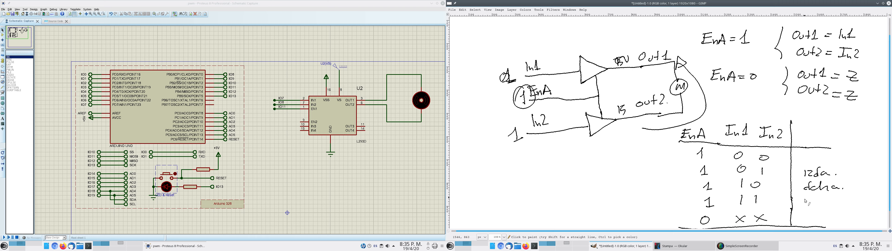
# Write the result frena. in the truth table rows for inputs 11 and 00
pyautogui.moveTo(804, 202); pyautogui.dragTo(837, 203)
pyautogui.moveTo(807, 153)
pyautogui.mouseDown()
pyautogui.moveTo(806, 162)
pyautogui.moveTo(832, 159)
pyautogui.mouseUp()
pyautogui.click(835, 159)
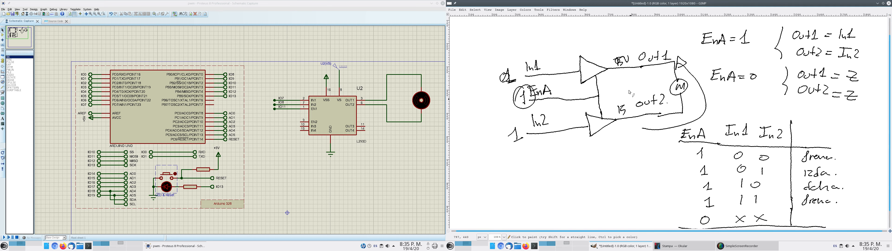
# Write the result libre. in the truth table's EnA=0 row
pyautogui.click(514, 74)
pyautogui.moveTo(756, 218); pyautogui.dragTo(778, 215)
pyautogui.hotkey('ctrl', 'z')
pyautogui.moveTo(809, 210); pyautogui.dragTo(810, 221)
pyautogui.moveTo(816, 210); pyautogui.dragTo(815, 221)
pyautogui.moveTo(820, 216); pyautogui.dragTo(836, 226)
pyautogui.click(833, 221)
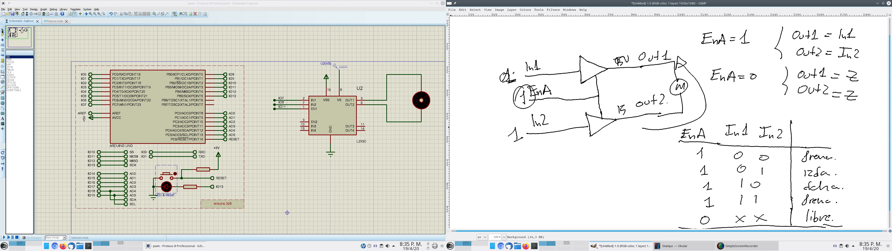
# Switch to Proteus and examine the DC motor's component properties without changing them
pyautogui.doubleClick(416, 103)
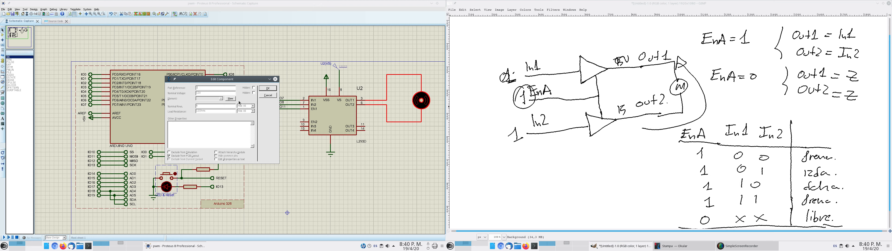
pyautogui.click(269, 95)
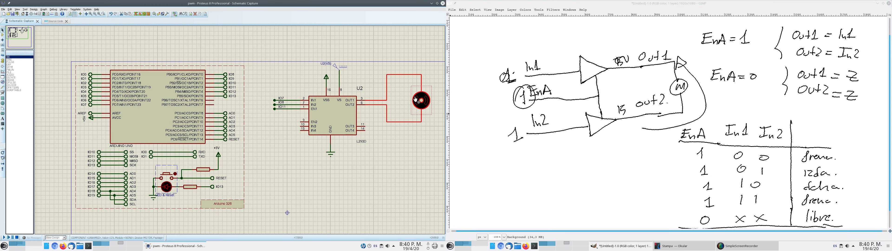
pyautogui.click(414, 86)
pyautogui.click(403, 86)
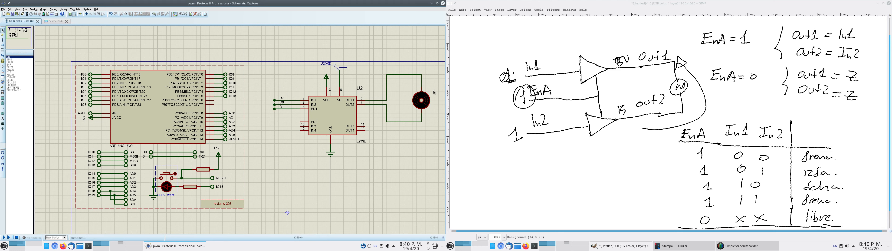
pyautogui.click(415, 90)
pyautogui.click(420, 100)
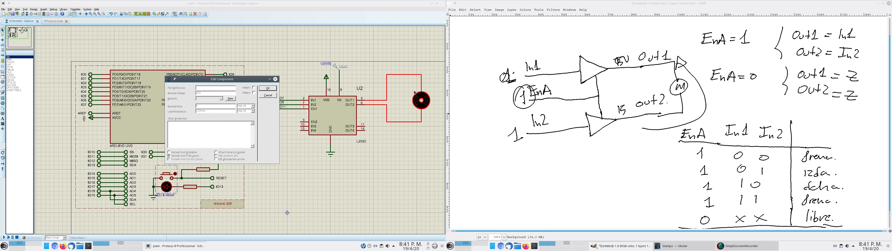
pyautogui.click(265, 96)
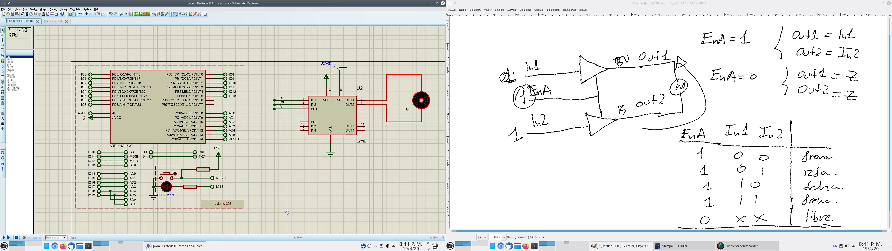
pyautogui.doubleClick(416, 104)
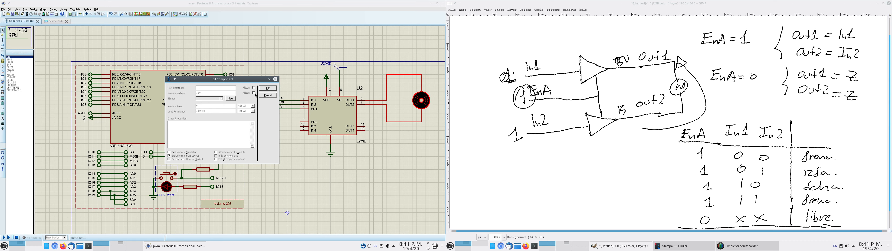
pyautogui.click(268, 96)
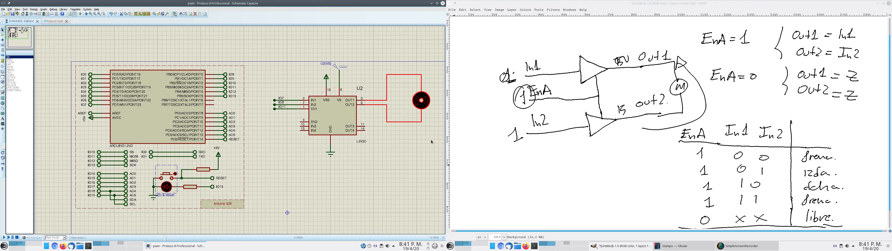
# Switch to GIMP and clear the whole drawing from the canvas
pyautogui.rightClick(554, 172)
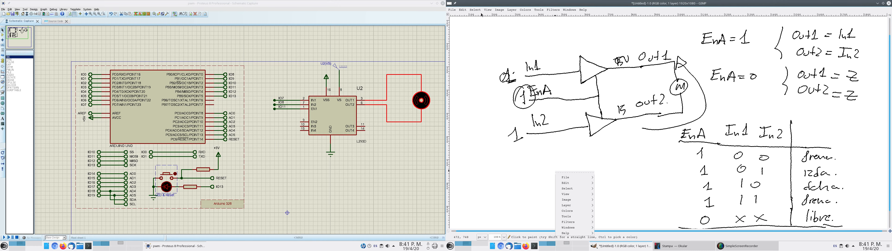
pyautogui.click(464, 11)
pyautogui.click(463, 10)
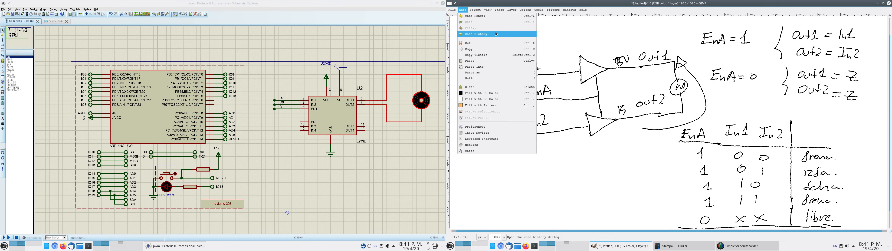
pyautogui.click(477, 86)
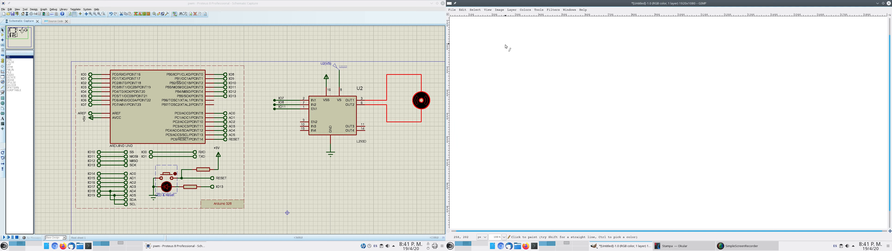
# Handwrite the heading ¿PWM = Analógico? with analogWrite() beside it
pyautogui.click(502, 38)
pyautogui.moveTo(503, 39)
pyautogui.mouseDown()
pyautogui.moveTo(576, 45)
pyautogui.moveTo(593, 35)
pyautogui.moveTo(604, 45)
pyautogui.moveTo(634, 33)
pyautogui.moveTo(613, 50)
pyautogui.mouseUp()
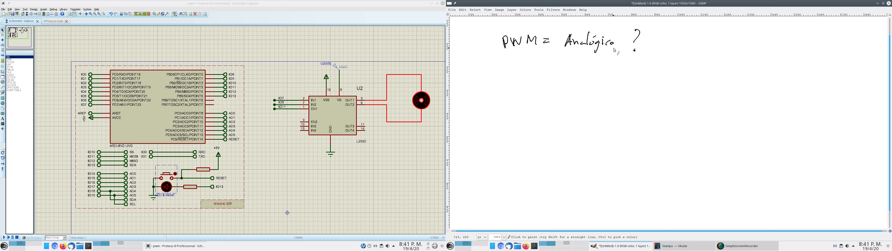
pyautogui.moveTo(497, 38); pyautogui.dragTo(491, 55)
pyautogui.click(497, 31)
pyautogui.moveTo(700, 50)
pyautogui.mouseDown()
pyautogui.moveTo(735, 55)
pyautogui.moveTo(749, 39)
pyautogui.moveTo(773, 52)
pyautogui.moveTo(793, 41)
pyautogui.moveTo(785, 57)
pyautogui.mouseUp()
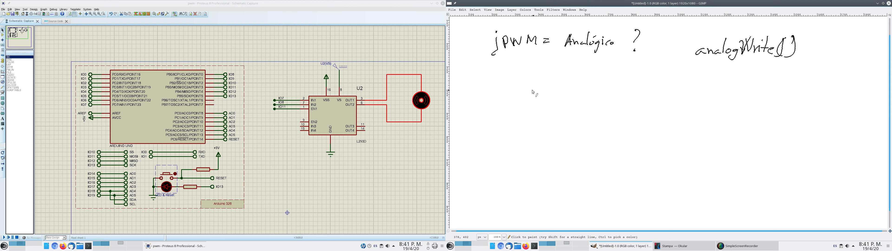
# Sketch a square waveform with three pulses beneath the heading, redrawing the third pulse
pyautogui.moveTo(507, 95)
pyautogui.mouseDown()
pyautogui.moveTo(521, 95)
pyautogui.moveTo(519, 78)
pyautogui.mouseUp()
pyautogui.moveTo(538, 80)
pyautogui.mouseDown()
pyautogui.moveTo(553, 78)
pyautogui.moveTo(554, 96)
pyautogui.moveTo(641, 99)
pyautogui.moveTo(646, 76)
pyautogui.moveTo(704, 96)
pyautogui.moveTo(776, 96)
pyautogui.moveTo(778, 75)
pyautogui.moveTo(793, 97)
pyautogui.moveTo(868, 101)
pyautogui.mouseUp()
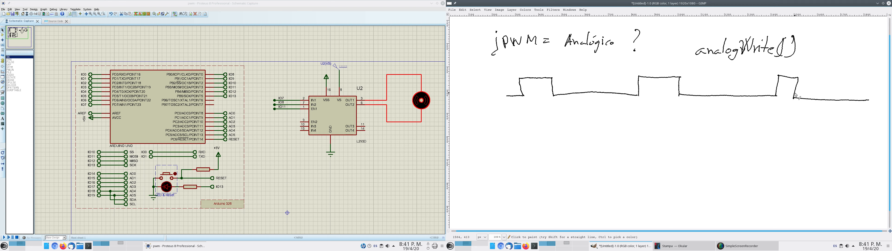
pyautogui.hotkey('ctrl', 'z')
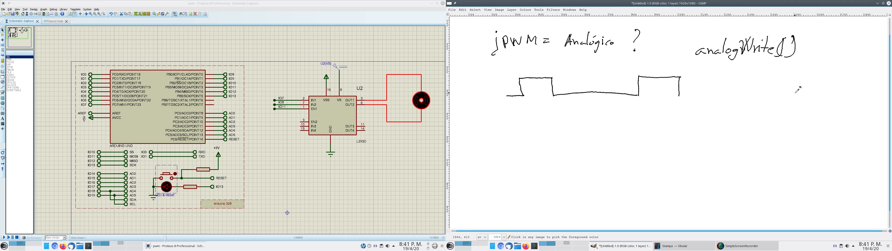
pyautogui.moveTo(682, 99)
pyautogui.mouseDown()
pyautogui.moveTo(762, 96)
pyautogui.moveTo(760, 77)
pyautogui.moveTo(794, 79)
pyautogui.moveTo(810, 97)
pyautogui.moveTo(860, 93)
pyautogui.mouseUp()
# Draw vertical dashed lines through the rising edges of the three pulses, extending down the canvas
pyautogui.moveTo(520, 64); pyautogui.dragTo(527, 98)
pyautogui.moveTo(527, 116); pyautogui.dragTo(527, 120)
pyautogui.moveTo(532, 149); pyautogui.dragTo(531, 160)
pyautogui.moveTo(638, 67); pyautogui.dragTo(637, 73)
pyautogui.moveTo(640, 98); pyautogui.dragTo(640, 100)
pyautogui.moveTo(642, 126); pyautogui.dragTo(644, 161)
pyautogui.moveTo(649, 172); pyautogui.dragTo(650, 179)
pyautogui.moveTo(757, 81); pyautogui.dragTo(757, 86)
pyautogui.moveTo(760, 116); pyautogui.dragTo(760, 121)
pyautogui.moveTo(760, 132); pyautogui.dragTo(757, 142)
pyautogui.moveTo(758, 158); pyautogui.dragTo(755, 177)
pyautogui.moveTo(756, 188); pyautogui.dragTo(758, 194)
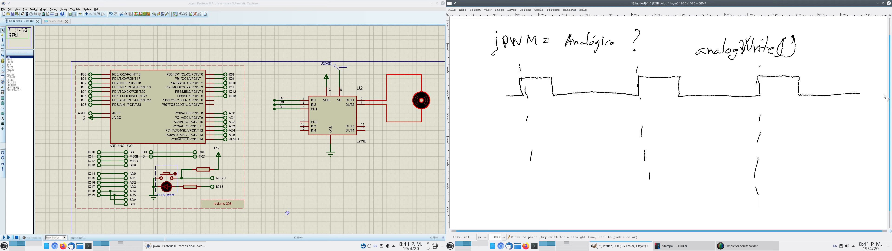
# Draw a fourth vertical dashed line at the end of the third pulse's period
pyautogui.moveTo(861, 70); pyautogui.dragTo(860, 74)
pyautogui.moveTo(862, 83); pyautogui.dragTo(857, 115)
pyautogui.moveTo(863, 125); pyautogui.dragTo(863, 173)
# Draw a double-headed arrow between the first two dashed lines and label it Periodo (T)
pyautogui.moveTo(533, 140)
pyautogui.mouseDown()
pyautogui.moveTo(634, 138)
pyautogui.moveTo(626, 142)
pyautogui.mouseUp()
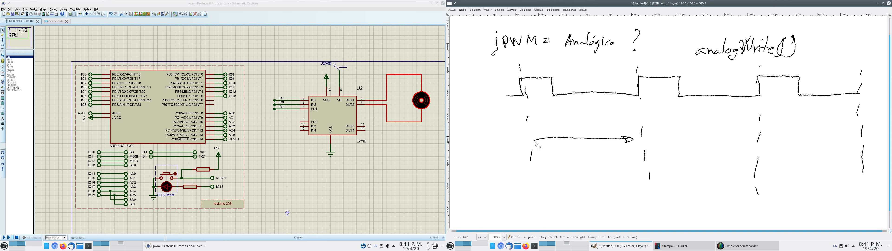
pyautogui.moveTo(537, 138)
pyautogui.mouseDown()
pyautogui.moveTo(531, 145)
pyautogui.moveTo(539, 139)
pyautogui.mouseUp()
pyautogui.moveTo(564, 163)
pyautogui.mouseDown()
pyautogui.moveTo(565, 149)
pyautogui.moveTo(570, 163)
pyautogui.moveTo(629, 155)
pyautogui.moveTo(624, 169)
pyautogui.mouseUp()
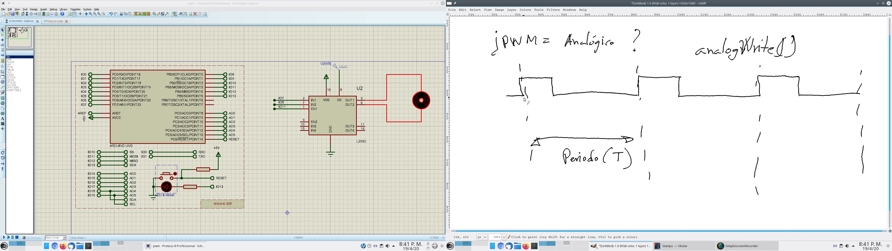
# Emphasize the first two rising edges and mark the first pulse's width with an arrow labelled Ciclo de trabajo, underlined 33%
pyautogui.moveTo(524, 99)
pyautogui.mouseDown()
pyautogui.moveTo(555, 102)
pyautogui.moveTo(521, 105)
pyautogui.mouseUp()
pyautogui.moveTo(521, 79)
pyautogui.mouseDown()
pyautogui.moveTo(523, 97)
pyautogui.moveTo(523, 80)
pyautogui.mouseUp()
pyautogui.moveTo(640, 78); pyautogui.dragTo(638, 79)
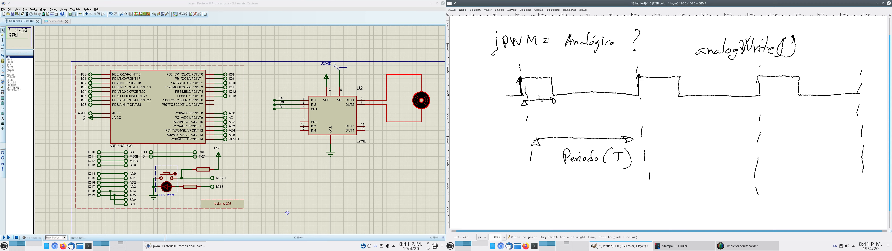
pyautogui.moveTo(541, 110); pyautogui.dragTo(590, 115)
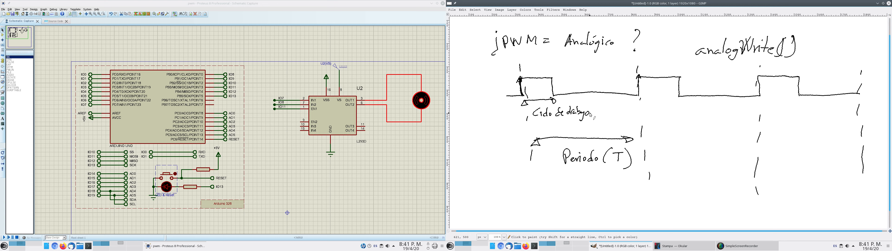
pyautogui.click(592, 117)
pyautogui.moveTo(602, 110)
pyautogui.mouseDown()
pyautogui.moveTo(603, 119)
pyautogui.moveTo(620, 122)
pyautogui.mouseUp()
# Write 1ms. beneath the period label and 0.3ms beneath Ciclo de trabajo
pyautogui.moveTo(583, 178); pyautogui.dragTo(605, 184)
pyautogui.click(610, 183)
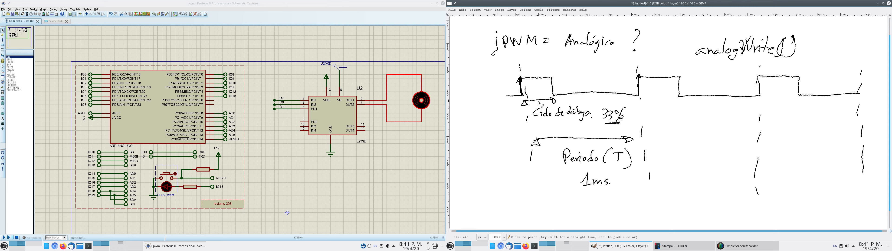
pyautogui.moveTo(535, 119); pyautogui.dragTo(550, 127)
pyautogui.click(538, 120)
# Sketch a frequency spectrum axis beside the period label, with a 1kHz spike and smaller marks continuing past the arrow
pyautogui.moveTo(668, 122); pyautogui.dragTo(670, 168)
pyautogui.moveTo(661, 164); pyautogui.dragTo(734, 163)
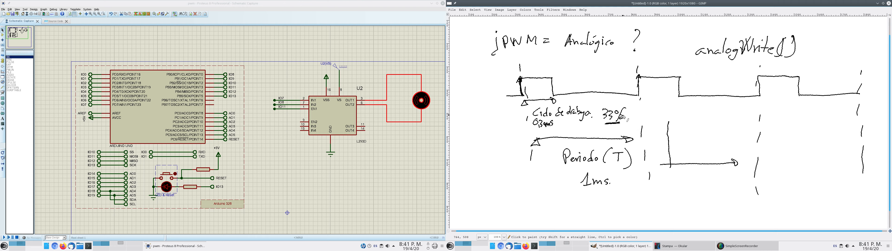
pyautogui.moveTo(702, 163); pyautogui.dragTo(702, 138)
pyautogui.moveTo(701, 171); pyautogui.dragTo(700, 177)
pyautogui.moveTo(703, 171); pyautogui.dragTo(703, 178)
pyautogui.moveTo(705, 172); pyautogui.dragTo(712, 173)
pyautogui.moveTo(712, 171); pyautogui.dragTo(716, 179)
pyautogui.moveTo(761, 161)
pyautogui.mouseDown()
pyautogui.moveTo(722, 162)
pyautogui.moveTo(758, 158)
pyautogui.mouseUp()
pyautogui.moveTo(774, 155); pyautogui.dragTo(781, 160)
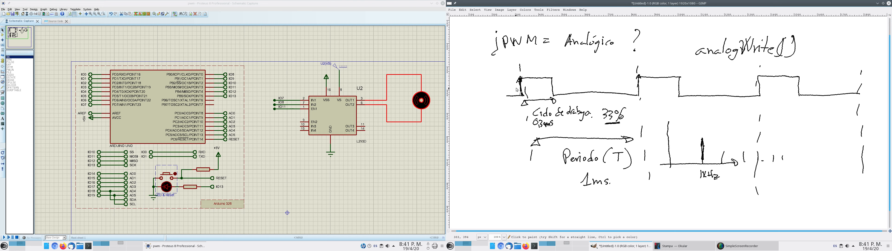
# Add dots along the first pulses of the waveform and label its high level 5V
pyautogui.click(536, 87)
pyautogui.click(543, 86)
pyautogui.click(551, 86)
pyautogui.click(569, 85)
pyautogui.click(618, 89)
pyautogui.click(659, 89)
pyautogui.moveTo(503, 74)
pyautogui.mouseDown()
pyautogui.moveTo(499, 82)
pyautogui.moveTo(509, 74)
pyautogui.mouseUp()
# Draw a spike at the spectrum's origin, label it cc. with an underline, and circle it
pyautogui.moveTo(668, 152); pyautogui.dragTo(676, 177)
pyautogui.click(676, 172)
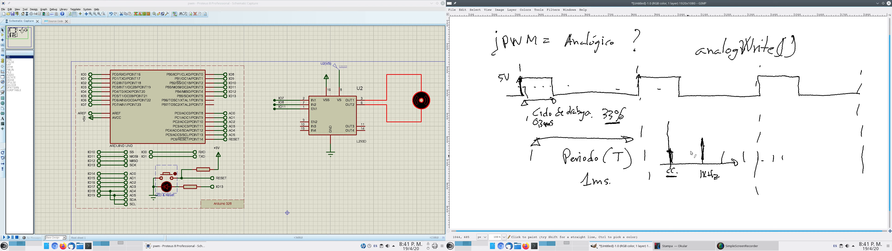
pyautogui.moveTo(680, 144)
pyautogui.mouseDown()
pyautogui.moveTo(658, 176)
pyautogui.moveTo(685, 157)
pyautogui.moveTo(670, 140)
pyautogui.mouseUp()
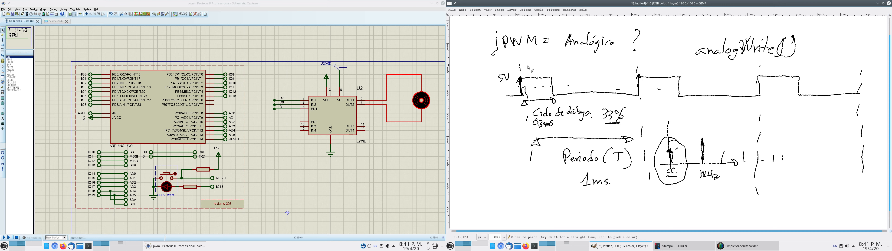
# Write giro and an underlined Z with an arrow pointing to Enable above the waveform
pyautogui.moveTo(530, 64)
pyautogui.mouseDown()
pyautogui.moveTo(601, 71)
pyautogui.moveTo(620, 62)
pyautogui.mouseUp()
pyautogui.moveTo(641, 52)
pyautogui.mouseDown()
pyautogui.moveTo(650, 64)
pyautogui.moveTo(680, 57)
pyautogui.mouseUp()
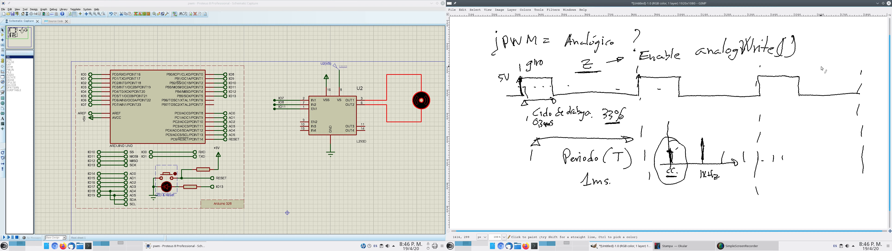
# Clear the entire PWM drawing from the canvas
pyautogui.click(381, 80)
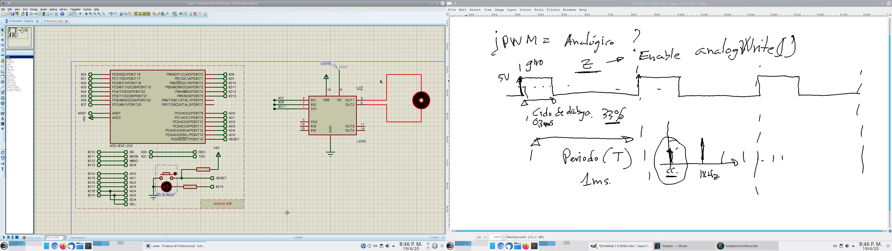
pyautogui.rightClick(818, 50)
pyautogui.moveTo(831, 61)
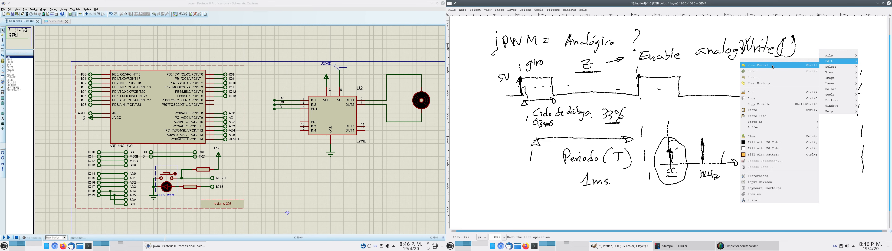
pyautogui.click(755, 139)
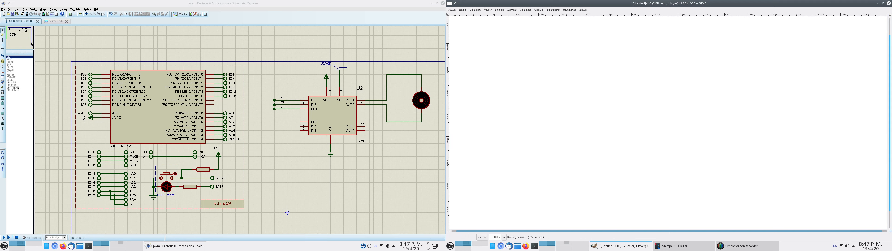
# Switch to Proteus, place an oscilloscope below the L293D and wire its channel A to the driver's IO11 enable line
pyautogui.click(2, 92)
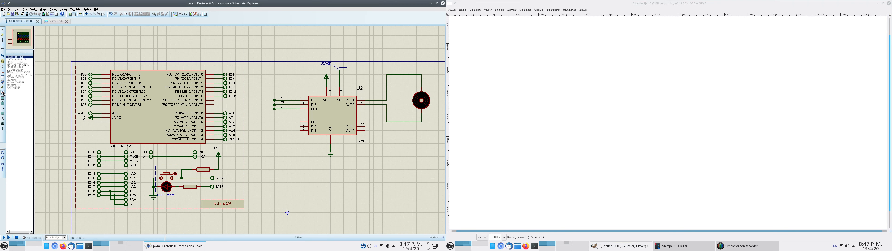
pyautogui.click(274, 55)
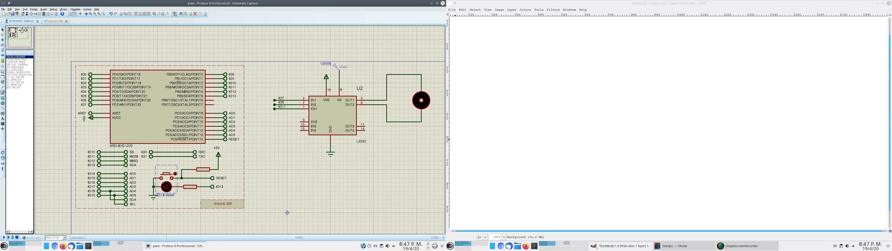
pyautogui.click(286, 175)
pyautogui.click(284, 177)
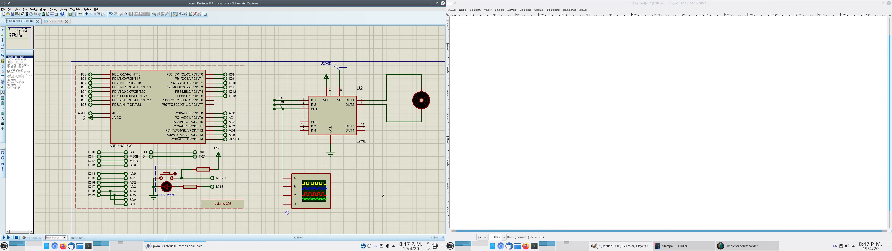
# In the source code, put setup()'s opening brace on its own line, add blank lines, indent peripheral_setup() and delete the TODO comment
pyautogui.click(58, 22)
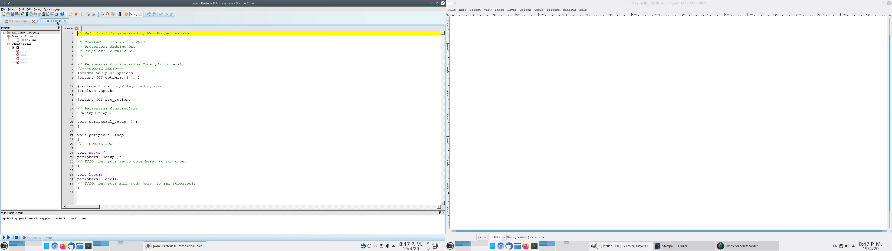
pyautogui.click(110, 153)
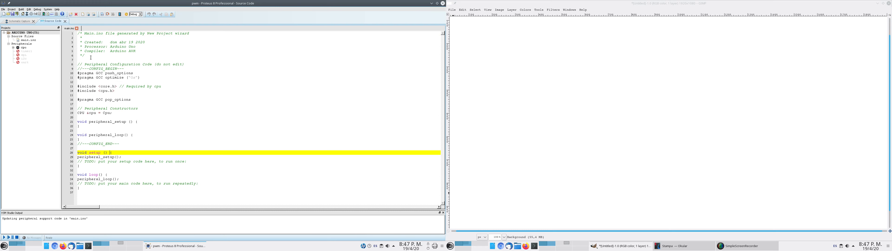
pyautogui.press('Return')
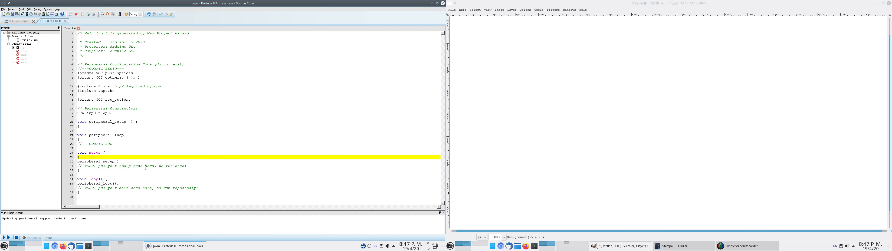
pyautogui.click(191, 166)
pyautogui.press('Return')
pyautogui.press('Return')
pyautogui.press('Up')
pyautogui.press('Up')
pyautogui.press('Up')
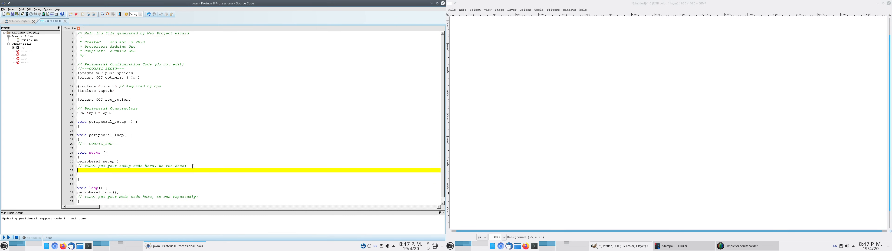
pyautogui.press('Tab')
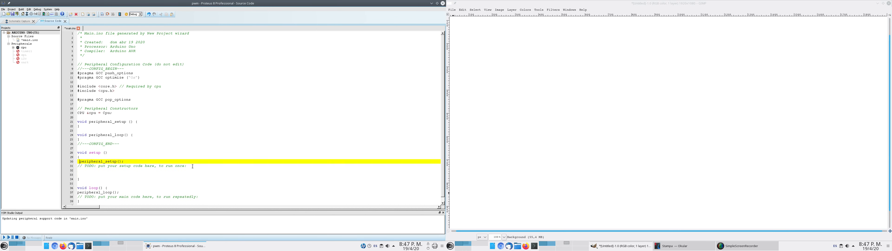
pyautogui.press('Down')
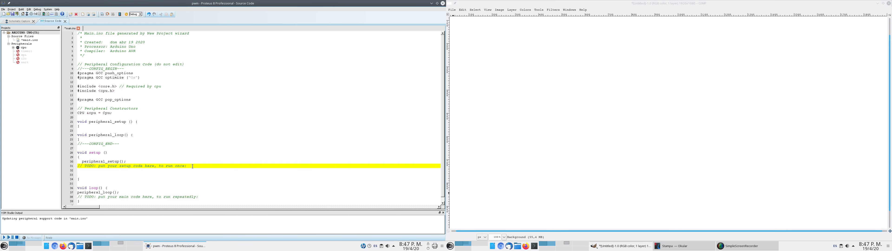
pyautogui.hotkey('shift', 'End')
pyautogui.press('Delete')
# Put loop()'s opening brace on its own line, indent peripheral_loop(), and replace the TODO comment with blank lines
pyautogui.click(105, 187)
pyautogui.press('Return')
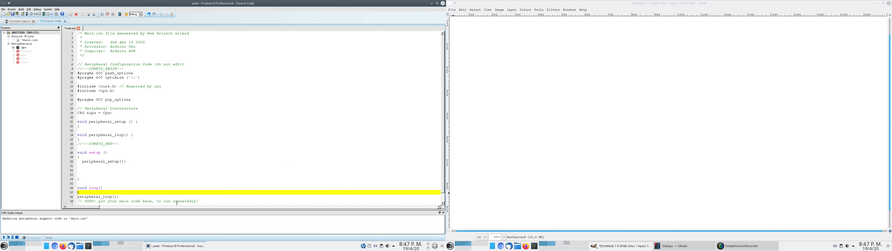
pyautogui.press('Down')
pyautogui.press('Tab')
pyautogui.press('Down')
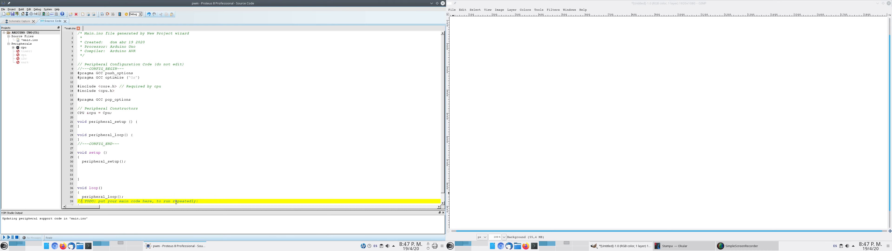
pyautogui.hotkey('shift', 'End')
pyautogui.press('Delete')
pyautogui.press('Return')
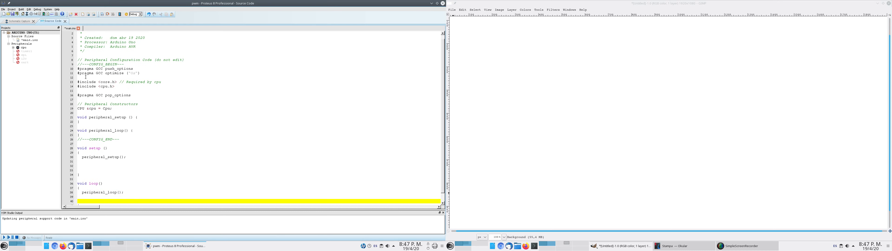
# Add pinMode(8,OUTPUT); to setup() and duplicate it on the following line
pyautogui.scroll(-1, 168, 147)
pyautogui.click(84, 156)
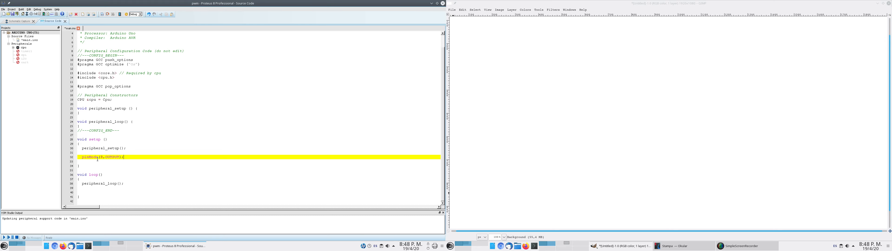
pyautogui.press('Return')
pyautogui.hotkey('shift', 'Up')
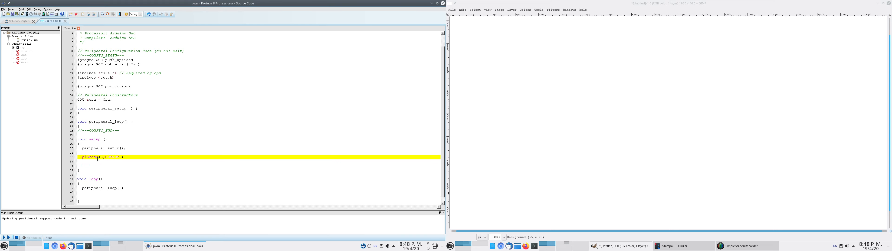
pyautogui.hotkey('ctrl', 'c')
pyautogui.press('Down')
pyautogui.press('Up')
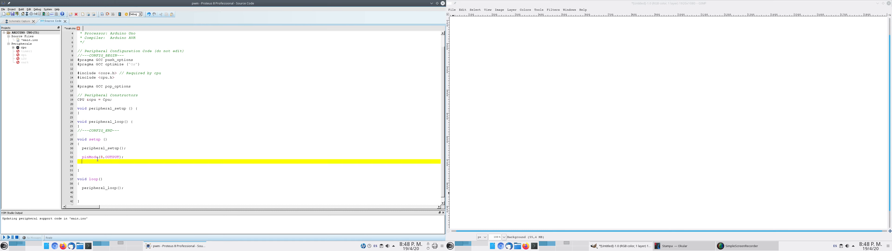
pyautogui.hotkey('ctrl', 'v')
pyautogui.press('Delete')
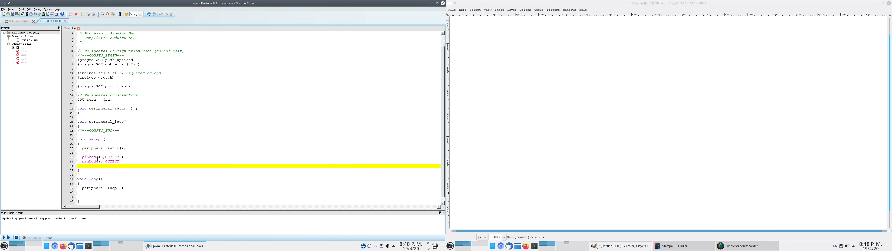
# Change the pin number in the duplicated pinMode line to 7
pyautogui.press('Up')
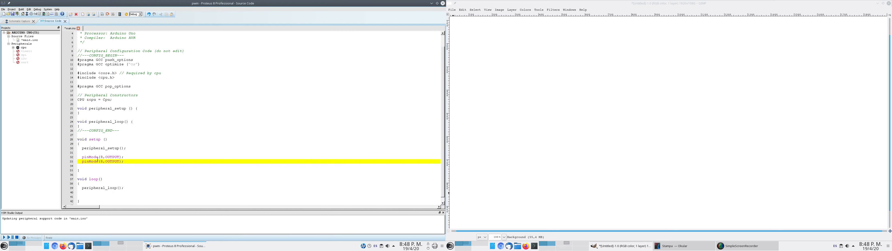
pyautogui.press('Right')
pyautogui.press('Right')
pyautogui.press('Right')
pyautogui.press('Right')
pyautogui.press('Right')
pyautogui.press('Right')
pyautogui.press('Right')
pyautogui.press('Right')
pyautogui.press('Delete')
pyautogui.write('7')
pyautogui.press('Down')
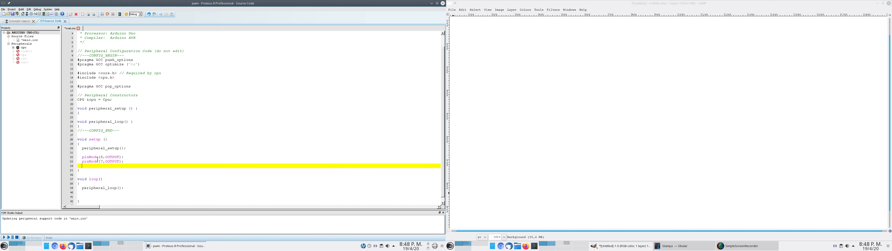
# Begin a for loop below peripheral_loop() with for(int pwm=0; pwm<255; and save the file
pyautogui.press('Down')
pyautogui.press('Down')
pyautogui.press('Down')
pyautogui.press('Down')
pyautogui.press('Down')
pyautogui.press('Down')
pyautogui.press('Down')
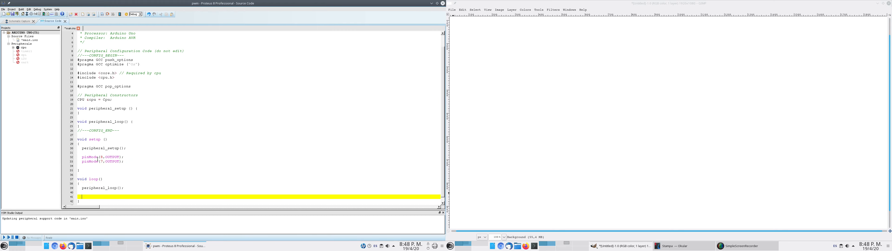
pyautogui.press('Down')
pyautogui.press('Down')
pyautogui.press('Up')
pyautogui.press('Up')
pyautogui.press('Up')
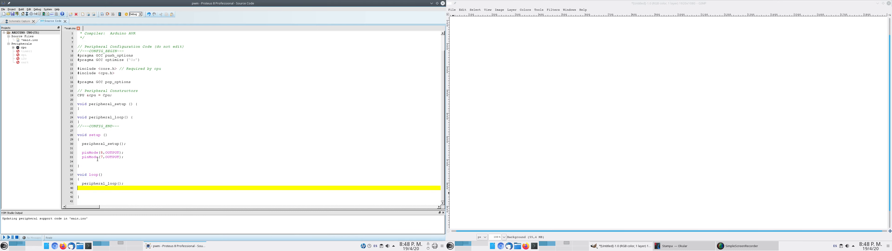
pyautogui.press('Return')
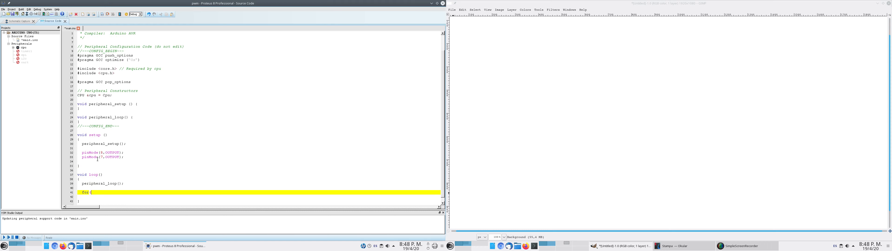
pyautogui.write('for(int pwm=0; pwm<255')
pyautogui.hotkey('ctrl', 's')
pyautogui.write('; pwm<255;')
# Switch to GIMP and sketch a square waveform with two pulses across the upper canvas
pyautogui.moveTo(547, 79)
pyautogui.mouseDown()
pyautogui.moveTo(570, 75)
pyautogui.moveTo(572, 63)
pyautogui.moveTo(608, 77)
pyautogui.moveTo(683, 75)
pyautogui.moveTo(716, 59)
pyautogui.moveTo(813, 72)
pyautogui.mouseUp()
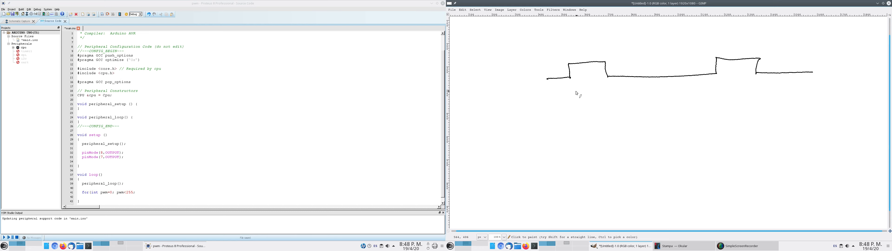
# Mark the waveform's period with a dimension line labelled periodo and its pulse width with one labelled ciclo trabajo, noting the range 0 – 100 %
pyautogui.moveTo(571, 91)
pyautogui.mouseDown()
pyautogui.moveTo(571, 99)
pyautogui.moveTo(570, 90)
pyautogui.moveTo(713, 92)
pyautogui.moveTo(699, 104)
pyautogui.moveTo(716, 105)
pyautogui.mouseUp()
pyautogui.click(717, 106)
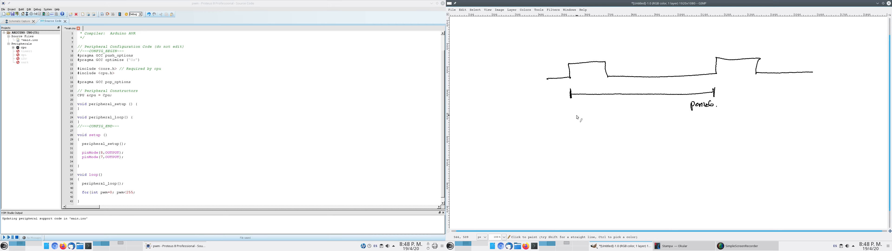
pyautogui.moveTo(571, 114)
pyautogui.mouseDown()
pyautogui.moveTo(571, 125)
pyautogui.moveTo(609, 119)
pyautogui.moveTo(593, 136)
pyautogui.moveTo(661, 131)
pyautogui.mouseUp()
pyautogui.moveTo(673, 132); pyautogui.dragTo(720, 128)
pyautogui.moveTo(731, 131); pyautogui.dragTo(731, 134)
pyautogui.moveTo(734, 124); pyautogui.dragTo(719, 141)
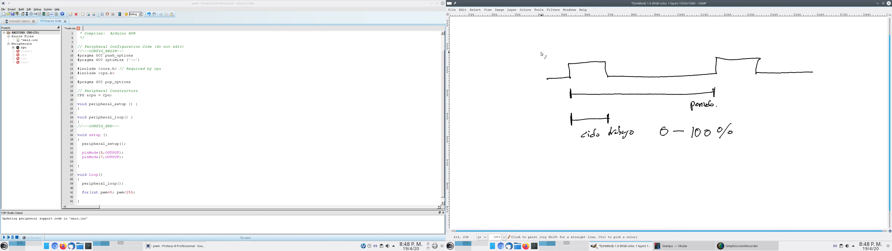
# Sketch a second, continuously high waveform above the first, with vertical lines marking where the period begins and ends
pyautogui.moveTo(540, 51)
pyautogui.mouseDown()
pyautogui.moveTo(567, 52)
pyautogui.moveTo(562, 31)
pyautogui.moveTo(716, 32)
pyautogui.mouseUp()
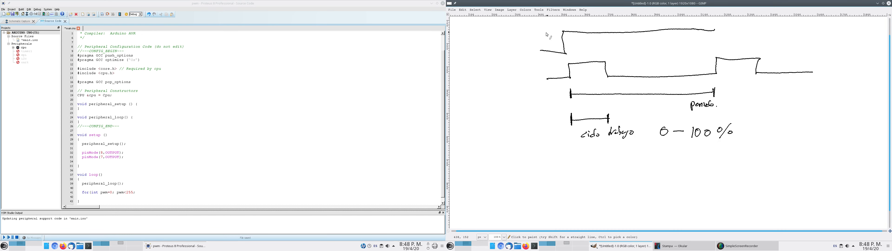
pyautogui.moveTo(546, 30); pyautogui.dragTo(795, 30)
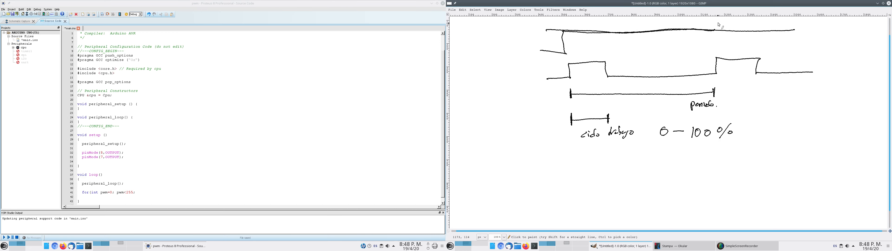
pyautogui.moveTo(719, 21); pyautogui.dragTo(715, 49)
pyautogui.moveTo(564, 23); pyautogui.dragTo(563, 53)
pyautogui.moveTo(565, 33); pyautogui.dragTo(568, 52)
# Write Arduino 0 – 255 with (8 bits) beneath the duty-cycle note and draw an arrow from 255 up to 100 %
pyautogui.moveTo(589, 156)
pyautogui.mouseDown()
pyautogui.moveTo(662, 151)
pyautogui.moveTo(718, 163)
pyautogui.mouseUp()
pyautogui.moveTo(706, 139); pyautogui.dragTo(708, 143)
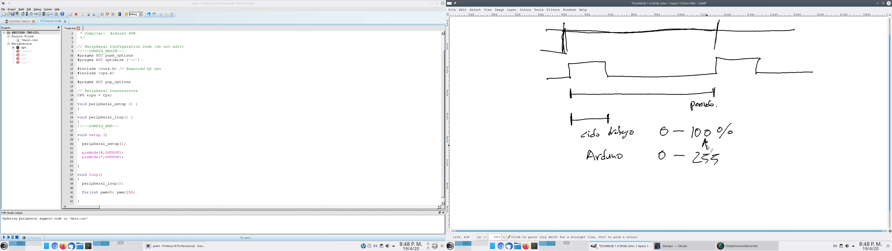
pyautogui.moveTo(602, 167)
pyautogui.mouseDown()
pyautogui.moveTo(597, 178)
pyautogui.moveTo(609, 169)
pyautogui.moveTo(617, 176)
pyautogui.mouseUp()
pyautogui.moveTo(619, 167)
pyautogui.mouseDown()
pyautogui.moveTo(620, 178)
pyautogui.moveTo(623, 171)
pyautogui.mouseUp()
pyautogui.moveTo(628, 171); pyautogui.dragTo(624, 178)
pyautogui.moveTo(632, 161); pyautogui.dragTo(631, 184)
pyautogui.click(641, 177)
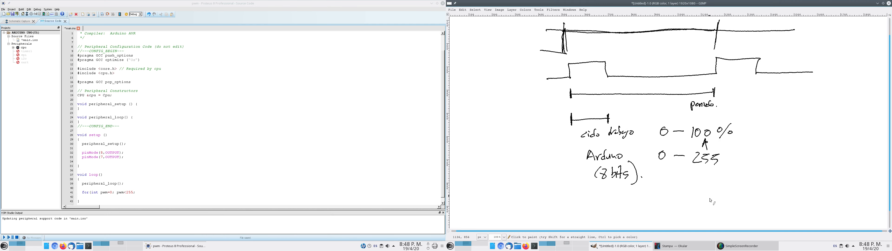
# Switch to Proteus, complete the for loop header with pwm+=25) and add an opening brace below it
pyautogui.click(138, 193)
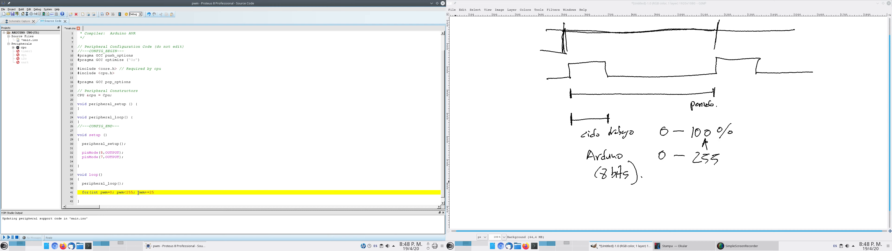
pyautogui.press('Return')
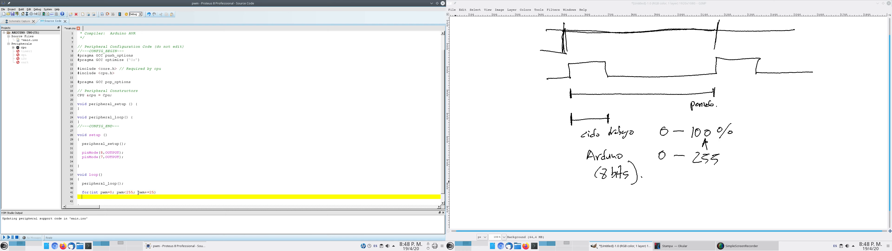
pyautogui.write('{')
pyautogui.press('Return')
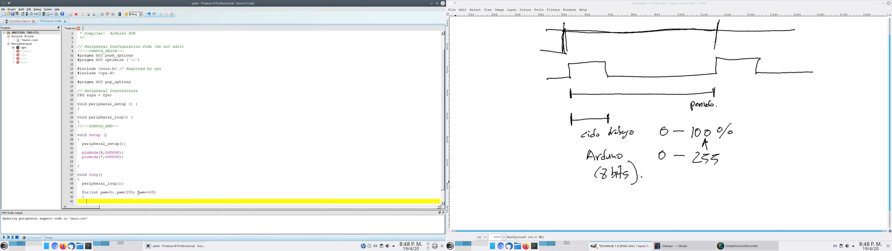
# Add analogWrite(11,pwm); and delay(2000); inside the for loop body
pyautogui.click(193, 159)
pyautogui.scroll(-1, 194, 158)
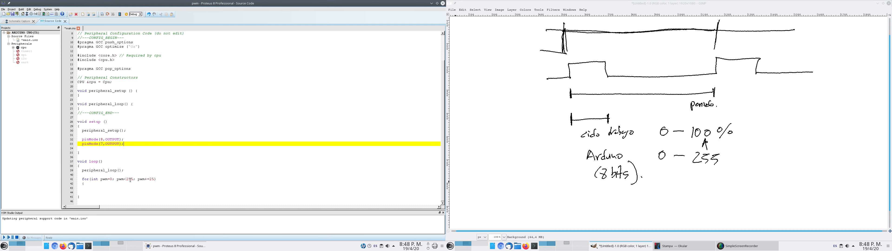
pyautogui.click(94, 188)
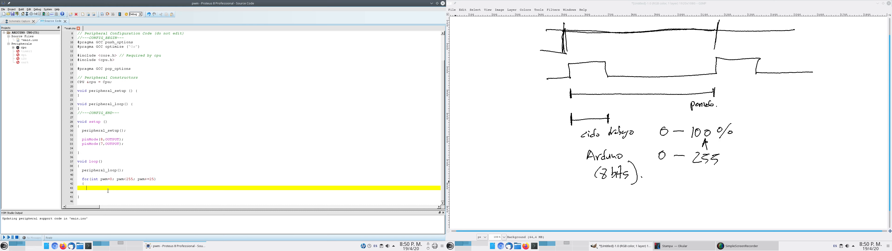
pyautogui.write('analogWrite')
pyautogui.write('(11,pwm);')
pyautogui.press('Return')
pyautogui.write('del')
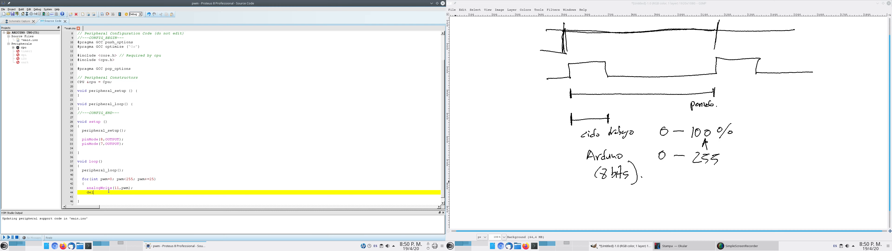
pyautogui.write('ay(2000);')
# Close the for loop with a brace and tidy the blank lines before the end of loop()
pyautogui.press('Return')
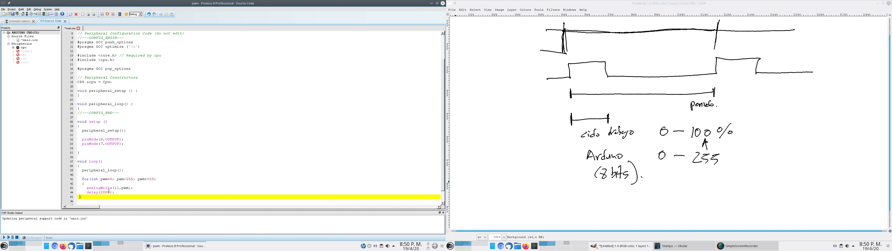
pyautogui.press('Down')
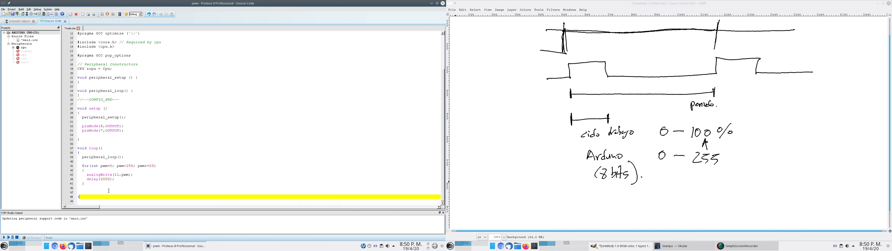
pyautogui.press('Return')
pyautogui.press('Down')
pyautogui.press('Up')
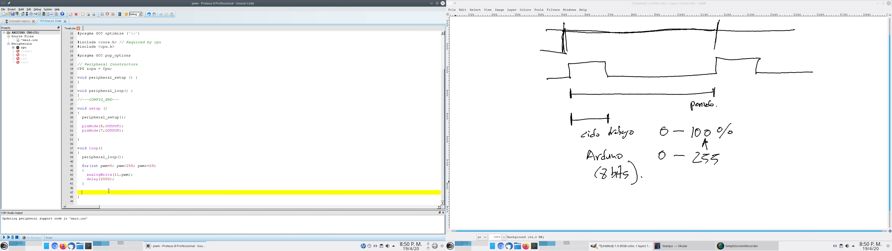
pyautogui.press('BackSpace')
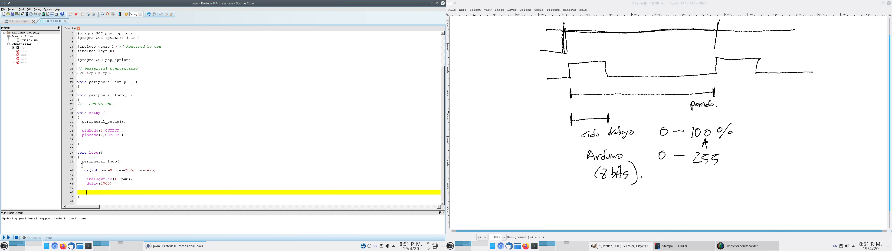
pyautogui.click(117, 184)
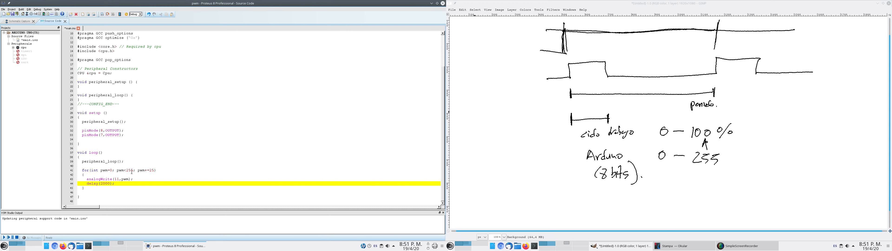
# Go to the schematic and try to run the simulation
pyautogui.click(22, 21)
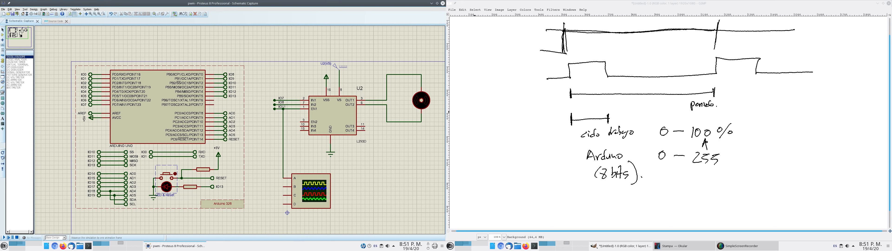
pyautogui.click(4, 239)
pyautogui.click(316, 194)
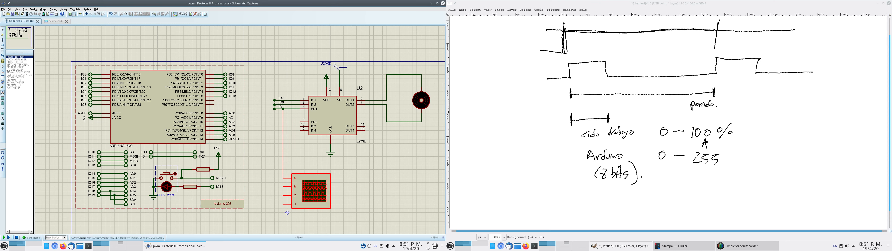
pyautogui.click(316, 194)
pyautogui.click(267, 101)
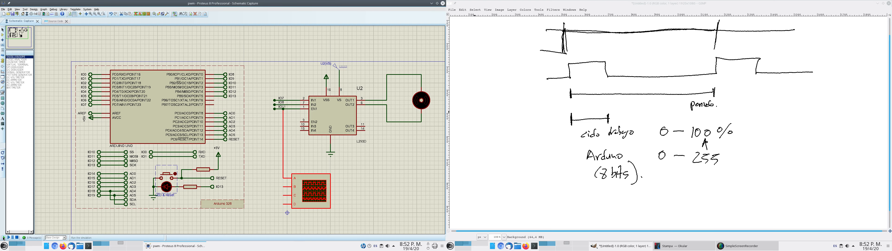
pyautogui.click(4, 237)
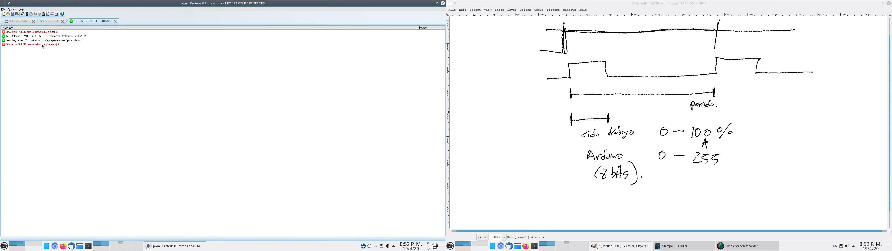
# Examine the compiler error messages, the source code and the schematic
pyautogui.click(53, 22)
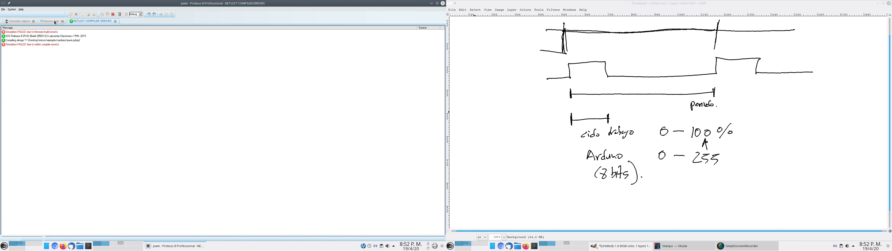
pyautogui.click(84, 21)
pyautogui.click(20, 21)
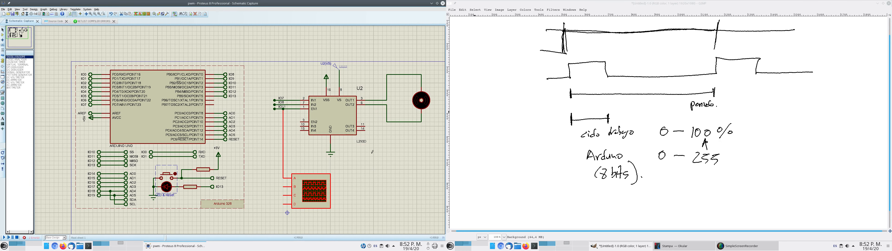
pyautogui.click(54, 22)
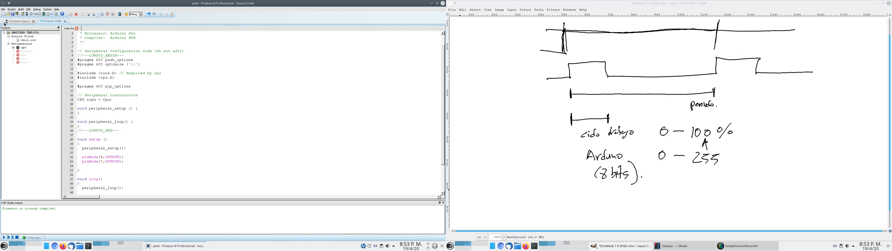
pyautogui.click(21, 21)
pyautogui.click(54, 22)
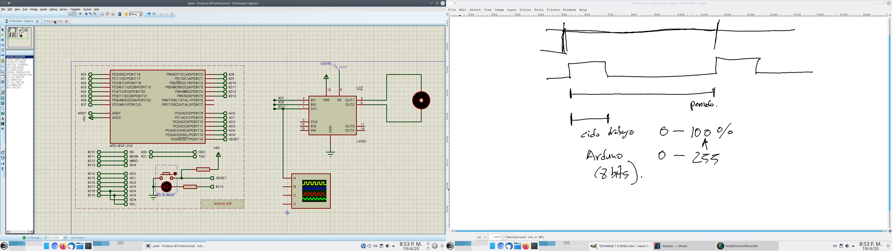
# Run the simulation with the oscilloscope placed over the schematic just below the L293D, and adjust its horizontal time base
pyautogui.click(3, 238)
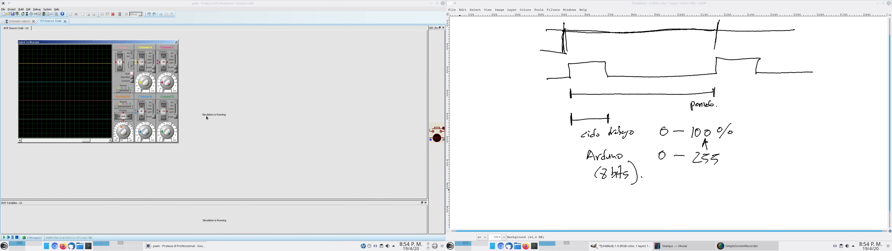
pyautogui.moveTo(89, 44)
pyautogui.mouseDown()
pyautogui.moveTo(209, 49)
pyautogui.moveTo(301, 66)
pyautogui.moveTo(325, 124)
pyautogui.moveTo(307, 116)
pyautogui.mouseUp()
pyautogui.click(20, 21)
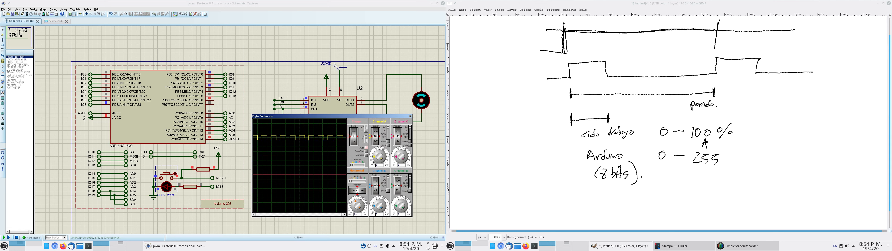
pyautogui.click(361, 201)
pyautogui.click(358, 202)
# Clear the GIMP canvas and sketch two buffer triangles pointing right, one above the other
pyautogui.rightClick(772, 91)
pyautogui.moveTo(791, 102)
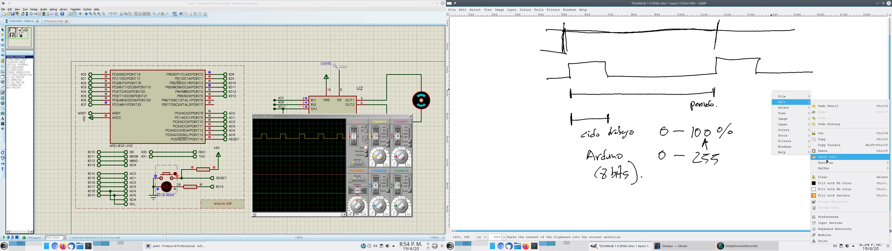
pyautogui.click(818, 178)
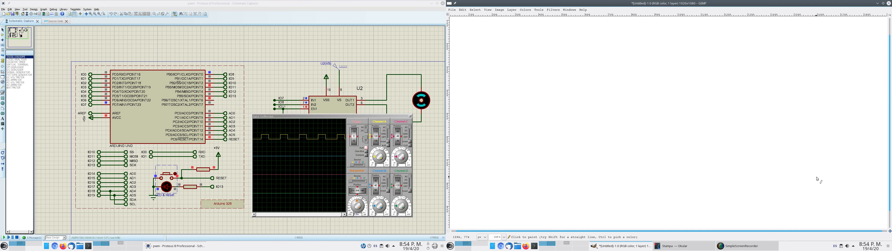
pyautogui.moveTo(571, 59); pyautogui.dragTo(569, 85)
pyautogui.moveTo(572, 56); pyautogui.dragTo(570, 124)
pyautogui.moveTo(574, 96)
pyautogui.mouseDown()
pyautogui.moveTo(601, 105)
pyautogui.moveTo(570, 124)
pyautogui.mouseUp()
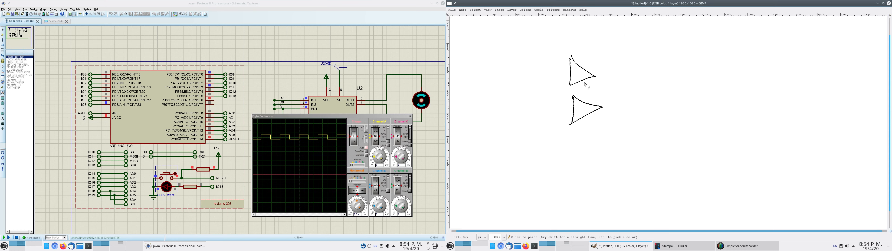
# Draw a shared enable line joining both buffers, plus an input line and an output line for each one
pyautogui.moveTo(584, 79)
pyautogui.mouseDown()
pyautogui.moveTo(586, 104)
pyautogui.moveTo(513, 93)
pyautogui.mouseUp()
pyautogui.moveTo(596, 76); pyautogui.dragTo(647, 74)
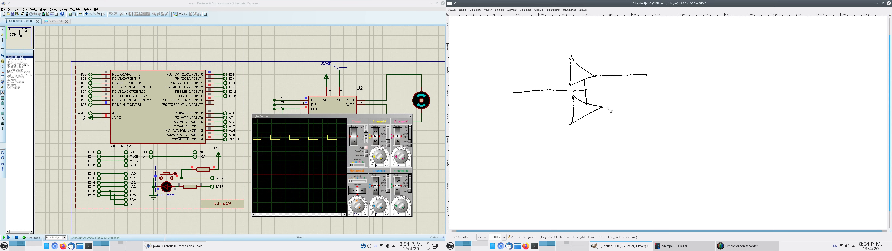
pyautogui.moveTo(602, 107); pyautogui.dragTo(637, 105)
pyautogui.moveTo(572, 72); pyautogui.dragTo(538, 72)
pyautogui.moveTo(575, 111); pyautogui.dragTo(537, 111)
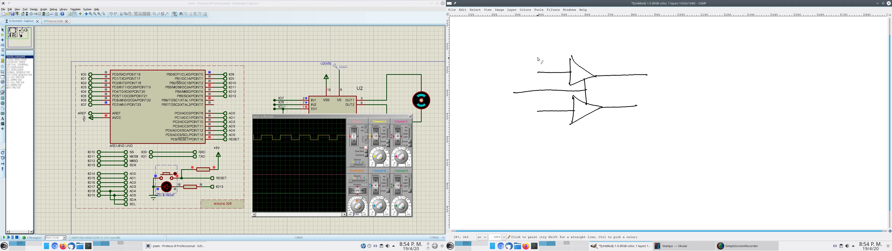
# Label both buffer inputs 0 and sketch a square pulse on the shared enable line
pyautogui.moveTo(543, 61); pyautogui.dragTo(539, 69)
pyautogui.moveTo(550, 100)
pyautogui.mouseDown()
pyautogui.moveTo(542, 104)
pyautogui.moveTo(549, 100)
pyautogui.mouseUp()
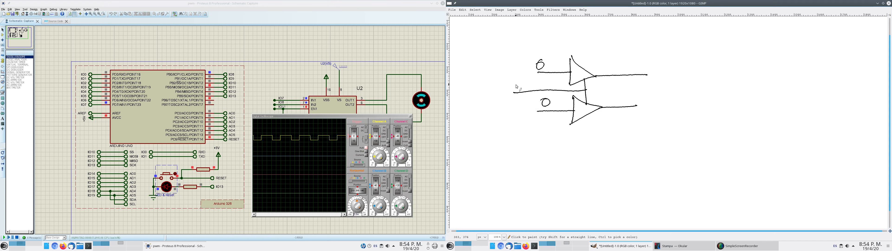
pyautogui.moveTo(509, 86)
pyautogui.mouseDown()
pyautogui.moveTo(526, 76)
pyautogui.moveTo(546, 87)
pyautogui.mouseUp()
# Label both buffer outputs 0 and Z, and draw a motor marked M connected between them
pyautogui.moveTo(623, 65); pyautogui.dragTo(623, 65)
pyautogui.moveTo(620, 99); pyautogui.dragTo(653, 104)
pyautogui.moveTo(646, 61); pyautogui.dragTo(654, 68)
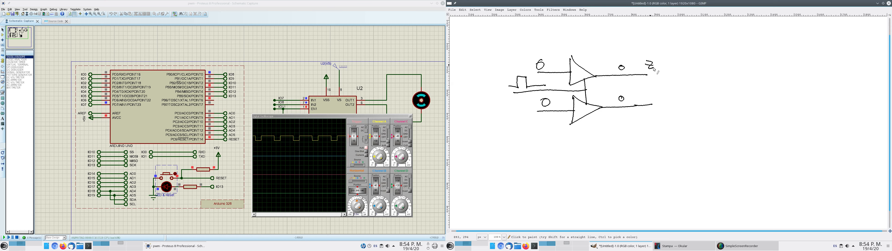
pyautogui.moveTo(644, 93); pyautogui.dragTo(654, 98)
pyautogui.moveTo(643, 75)
pyautogui.mouseDown()
pyautogui.moveTo(669, 75)
pyautogui.moveTo(673, 94)
pyautogui.moveTo(648, 106)
pyautogui.mouseUp()
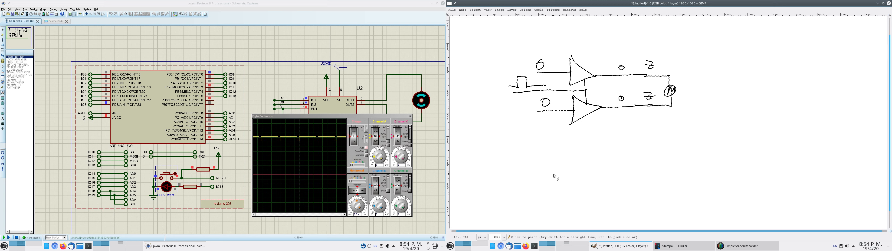
# Stop the simulation and add the line digitalWrite(7,HIGH); before the for loop inside the sketch's loop function
pyautogui.click(17, 238)
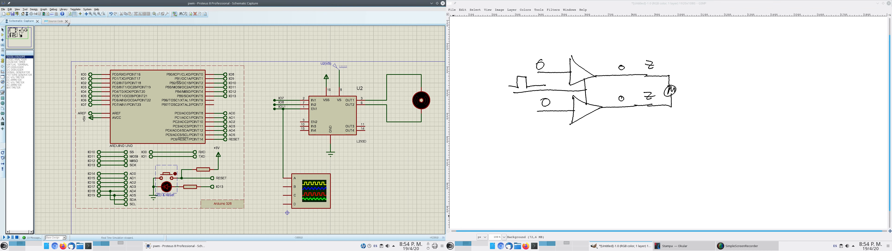
pyautogui.click(55, 21)
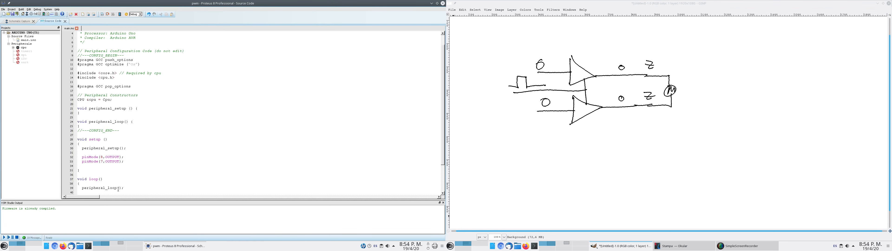
pyautogui.click(156, 175)
pyautogui.scroll(-3, 156, 176)
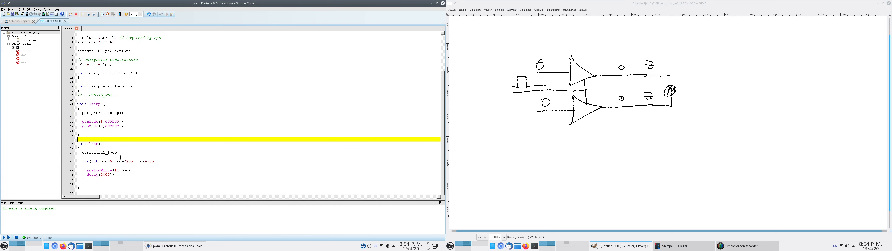
pyautogui.click(134, 157)
pyautogui.press('Return')
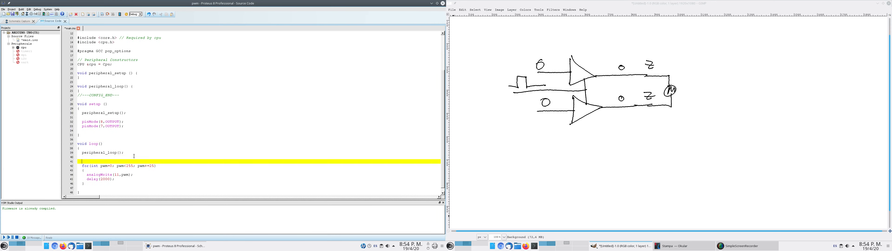
pyautogui.press('Up')
pyautogui.press('Return')
pyautogui.write('di')
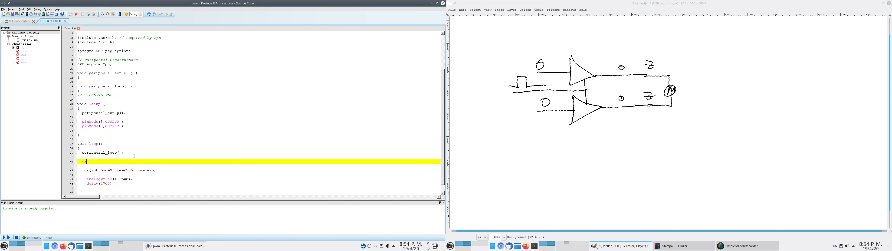
pyautogui.write('gitalWrite(7,HIGH);')
pyautogui.press('Return')
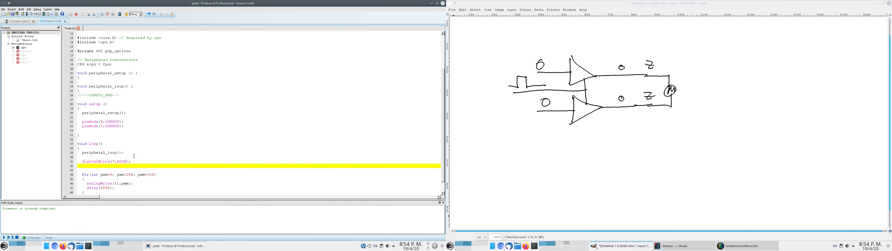
# Duplicate the digitalWrite line directly beneath itself and change the copy to digitalWrite(8,LOW);
pyautogui.press('BackSpace')
pyautogui.press('BackSpace')
pyautogui.hotkey('shift', 'Up')
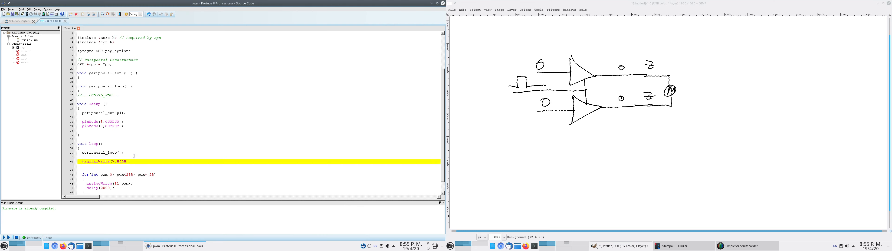
pyautogui.hotkey('ctrl', 'c')
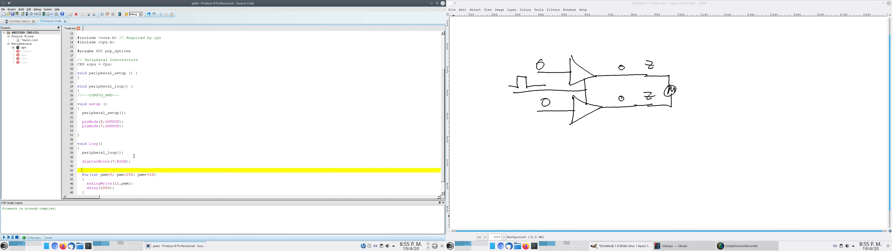
pyautogui.hotkey('ctrl', 'v')
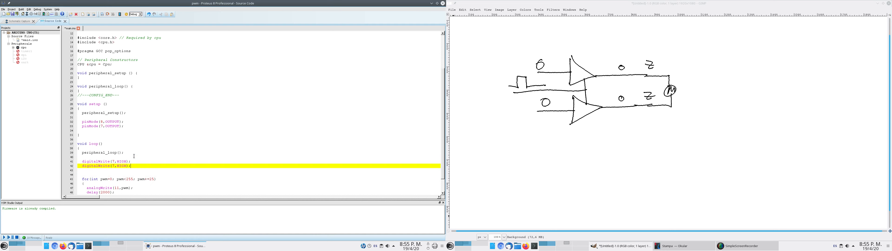
pyautogui.press('Left')
pyautogui.press('Left')
pyautogui.press('BackSpace')
pyautogui.write('8')
pyautogui.press('BackSpace')
pyautogui.press('BackSpace')
pyautogui.press('BackSpace')
pyautogui.press('Down')
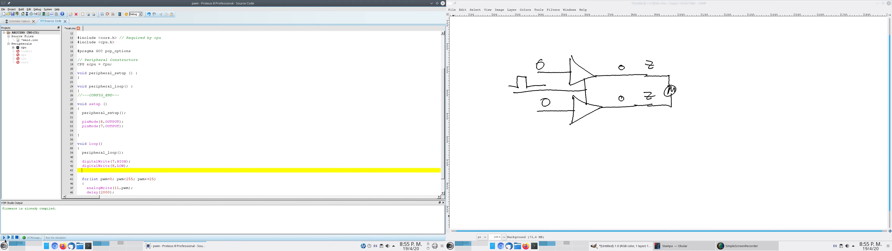
# Build the firmware and run the simulation to examine the motor and oscilloscope trace on the schematic, then stop it
pyautogui.press('F7')
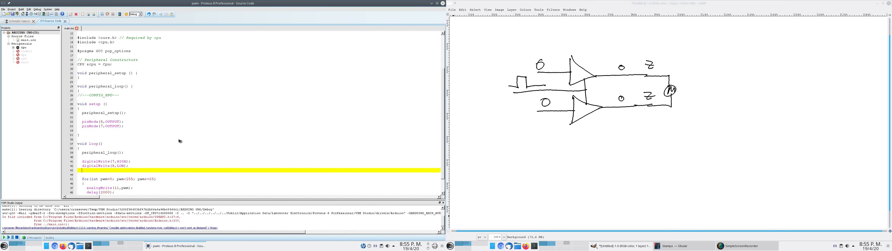
pyautogui.press('F12')
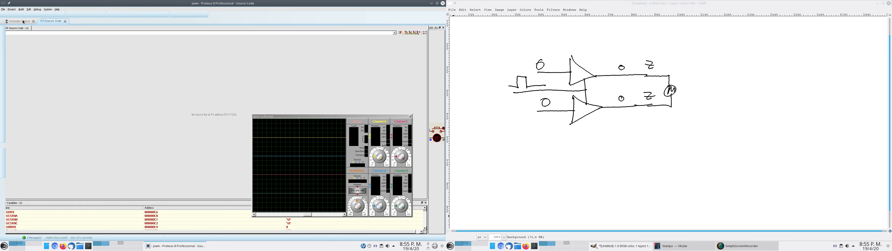
pyautogui.click(24, 22)
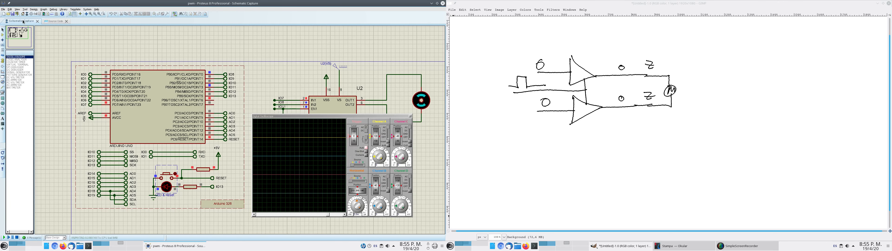
pyautogui.moveTo(310, 119)
pyautogui.mouseDown()
pyautogui.moveTo(291, 134)
pyautogui.moveTo(300, 127)
pyautogui.mouseUp()
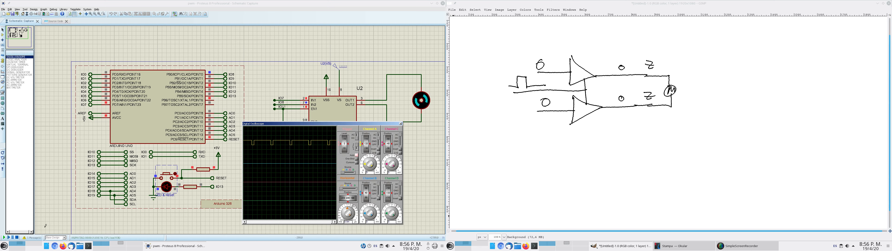
pyautogui.click(19, 238)
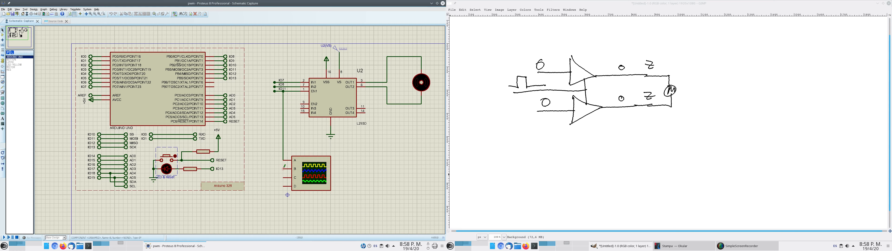
# Delete the misrouted wire at oscilloscope channel B and wire the channel to the L293D's OUT1 line
pyautogui.click(283, 169)
pyautogui.rightClick(279, 155)
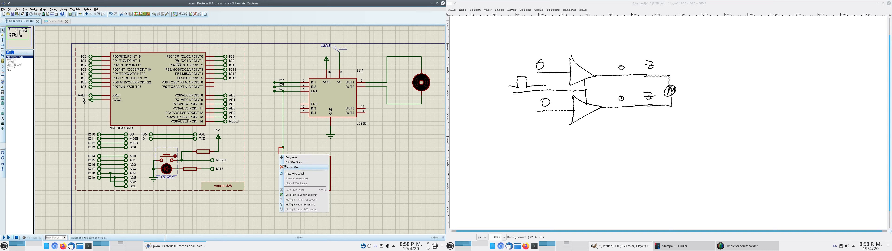
pyautogui.click(282, 167)
pyautogui.click(282, 168)
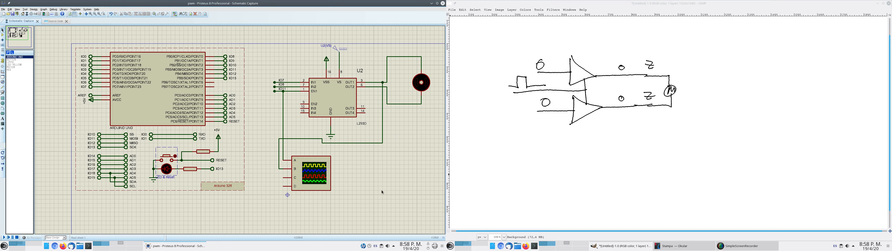
# Run the simulation and move the oscilloscope window below the Arduino, clear of the L293D and motor on the schematic
pyautogui.click(5, 237)
pyautogui.doubleClick(310, 174)
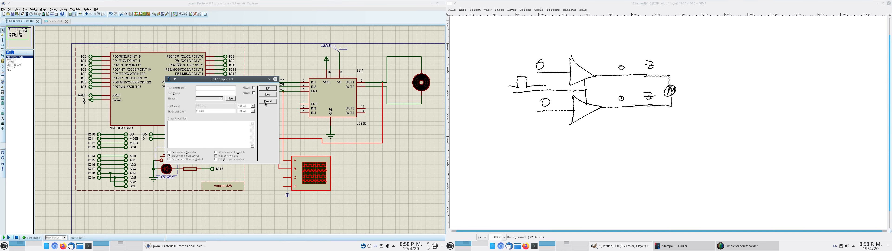
pyautogui.click(268, 101)
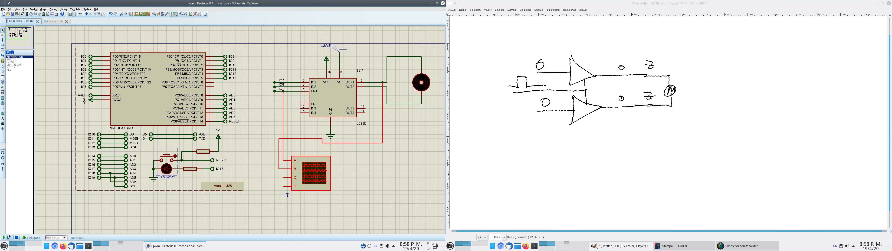
pyautogui.click(57, 21)
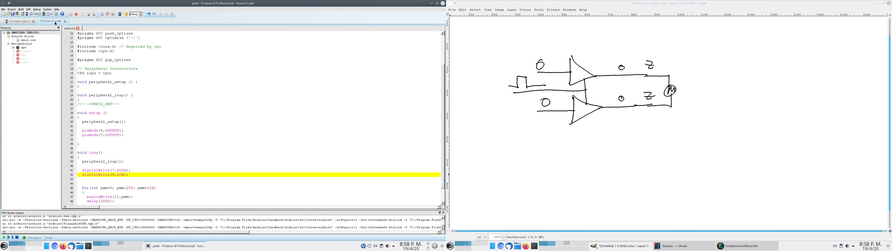
pyautogui.click(26, 23)
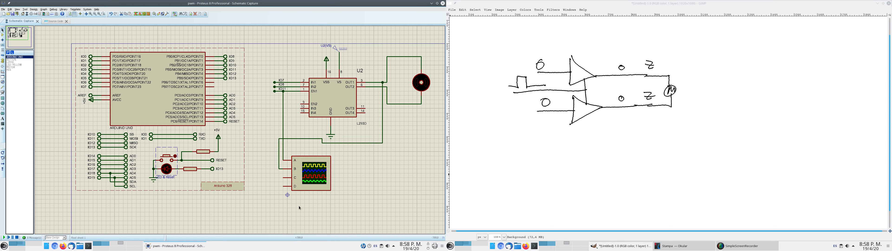
pyautogui.click(57, 21)
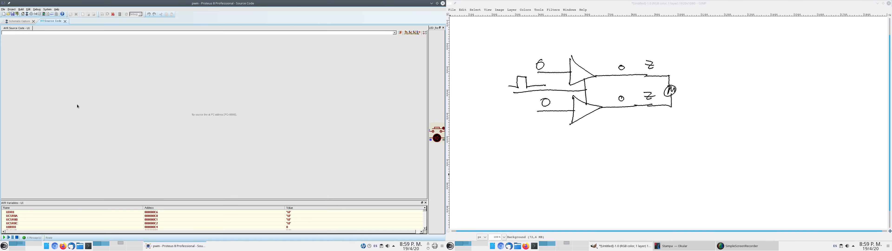
pyautogui.click(26, 22)
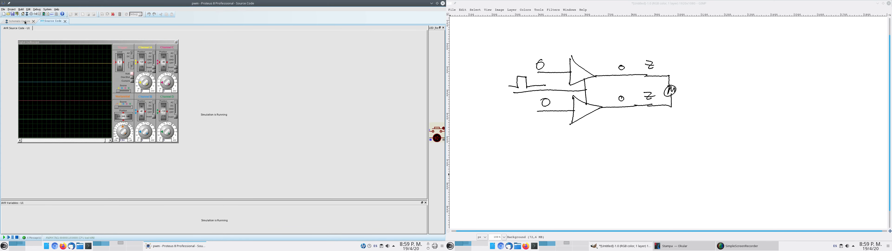
pyautogui.moveTo(92, 43); pyautogui.dragTo(197, 119)
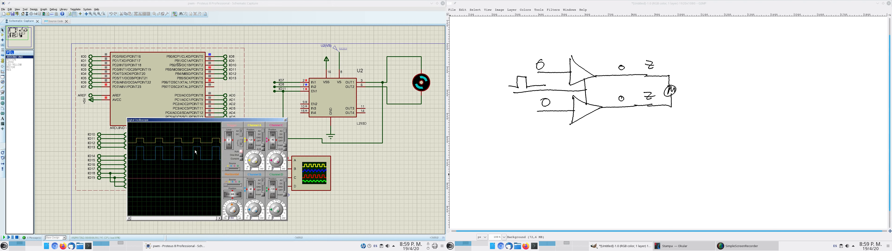
# Toggle the coupling of oscilloscope channel A to compare both traces, and stop the simulation
pyautogui.moveTo(262, 132); pyautogui.dragTo(263, 138)
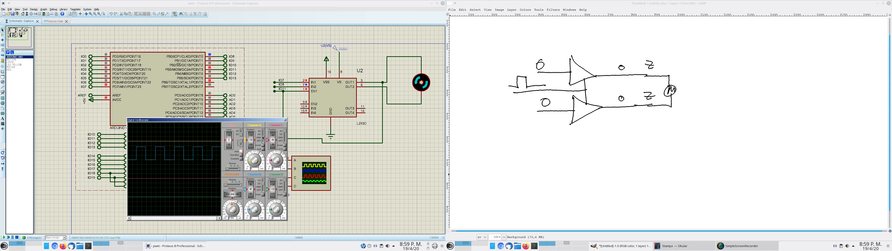
pyautogui.click(263, 137)
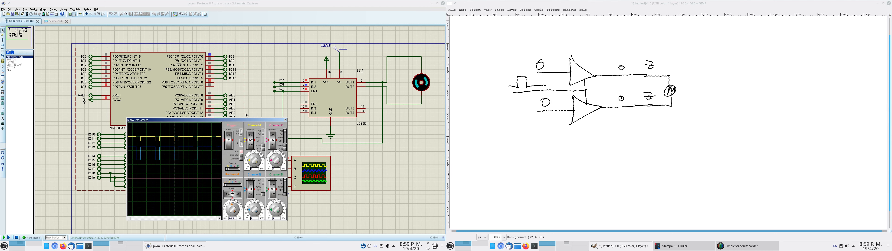
pyautogui.moveTo(237, 120); pyautogui.dragTo(183, 133)
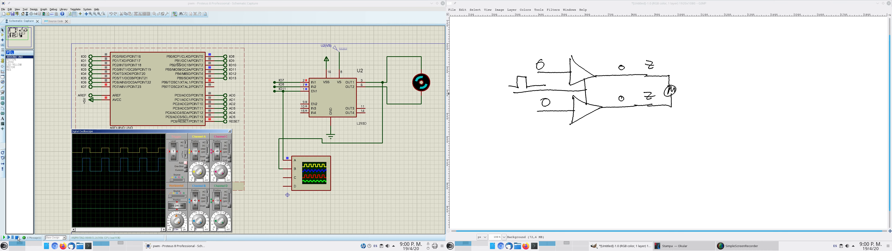
pyautogui.click(17, 237)
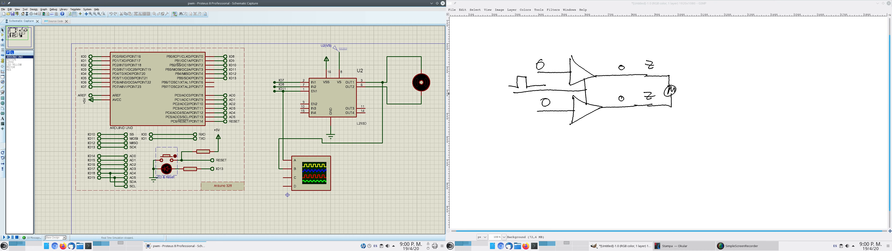
pyautogui.click(170, 246)
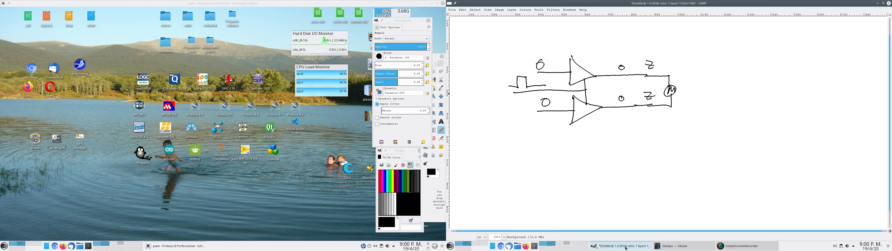
pyautogui.press('ctrl')
pyautogui.hotkey('alt', 'Tab')
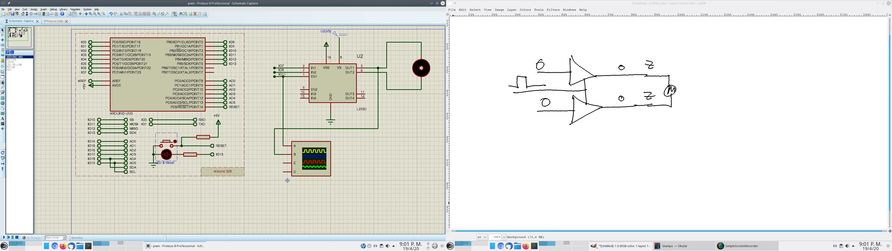
# Place a DC voltmeter below the motor and wire it between the L293D's ground and the motor's upper supply wire
pyautogui.click(3, 92)
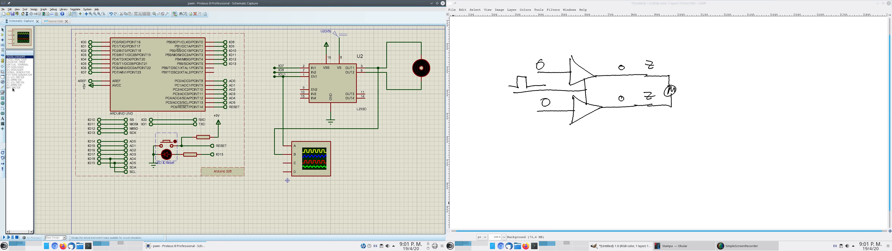
pyautogui.click(18, 78)
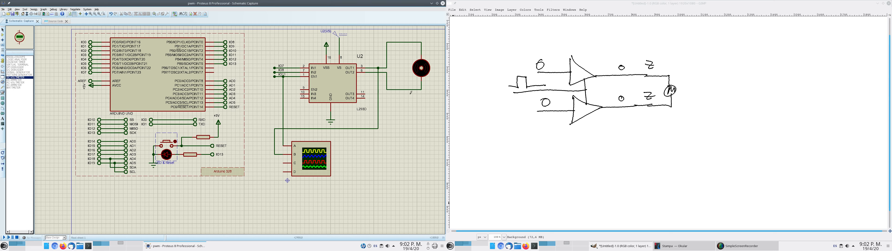
pyautogui.click(401, 67)
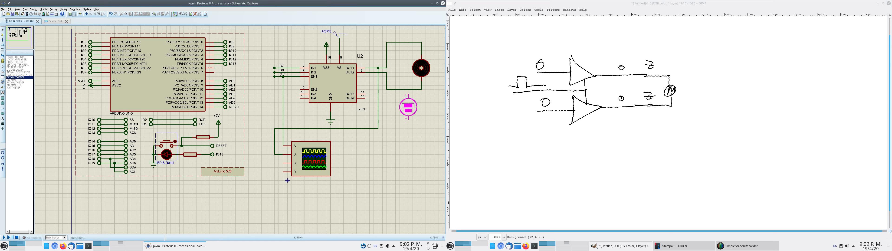
pyautogui.click(408, 107)
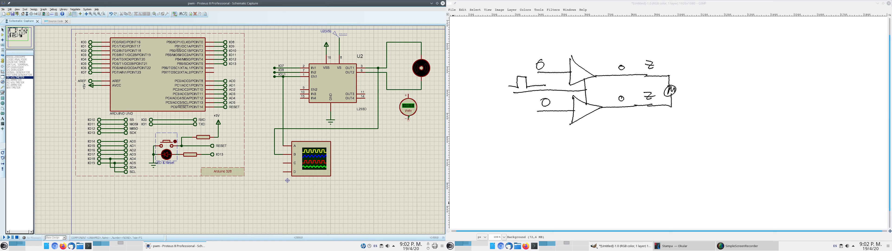
pyautogui.click(408, 118)
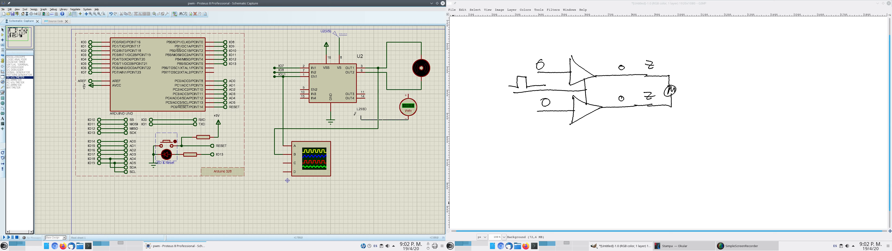
pyautogui.click(331, 114)
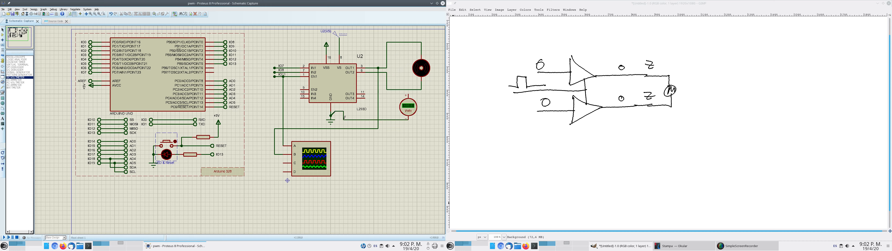
pyautogui.click(408, 88)
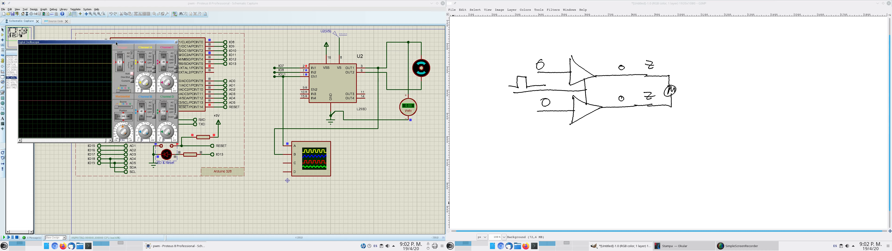
# Move the oscilloscope window below the Arduino and examine its traces and the voltmeter while the simulation runs
pyautogui.moveTo(117, 44); pyautogui.dragTo(194, 118)
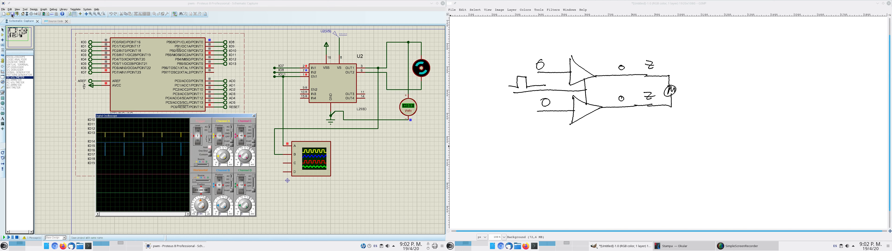
pyautogui.click(13, 22)
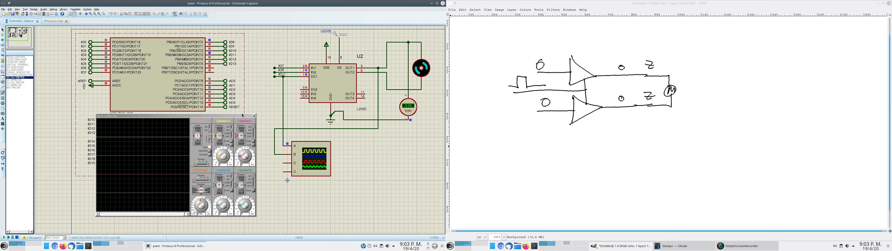
pyautogui.click(255, 116)
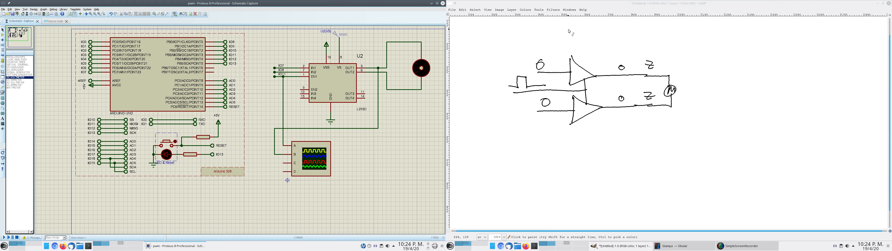
# Switch to GIMP, clear the old sketch and draw a three-pulse square wave across the upper part of the canvas
pyautogui.rightClick(573, 36)
pyautogui.moveTo(585, 48)
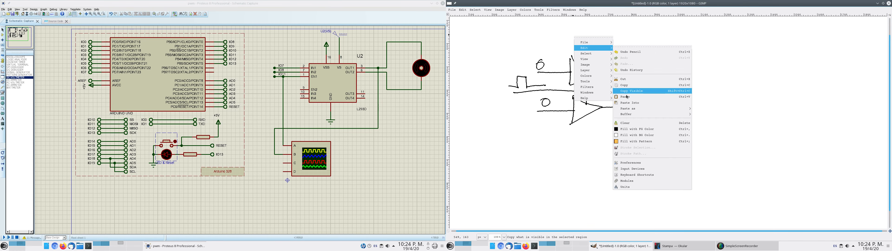
pyautogui.click(630, 128)
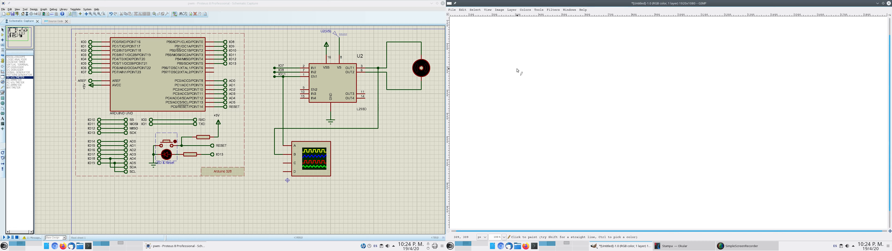
pyautogui.moveTo(513, 67)
pyautogui.mouseDown()
pyautogui.moveTo(537, 66)
pyautogui.moveTo(532, 47)
pyautogui.moveTo(577, 46)
pyautogui.moveTo(578, 64)
pyautogui.moveTo(629, 64)
pyautogui.moveTo(627, 43)
pyautogui.moveTo(720, 59)
pyautogui.moveTo(728, 40)
pyautogui.moveTo(753, 60)
pyautogui.moveTo(794, 60)
pyautogui.mouseUp()
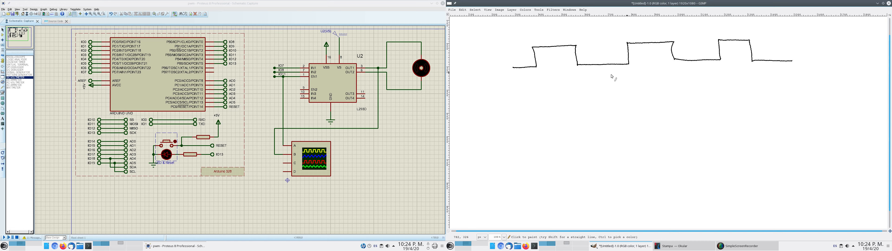
# Mark one full cycle below the wave as "periodo" and the first pulse's high time above it as "ciclo trabajo", with double-ended arrows
pyautogui.moveTo(541, 79); pyautogui.dragTo(611, 76)
pyautogui.moveTo(625, 74); pyautogui.dragTo(623, 78)
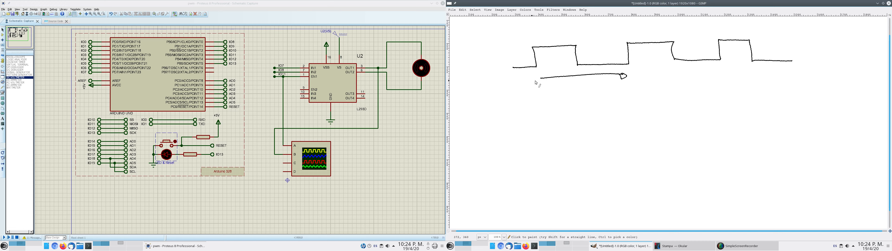
pyautogui.moveTo(542, 78); pyautogui.dragTo(543, 81)
pyautogui.moveTo(573, 94); pyautogui.dragTo(576, 82)
pyautogui.moveTo(580, 87); pyautogui.dragTo(609, 86)
pyautogui.moveTo(536, 37); pyautogui.dragTo(566, 33)
pyautogui.moveTo(563, 29)
pyautogui.mouseDown()
pyautogui.moveTo(572, 31)
pyautogui.moveTo(536, 38)
pyautogui.moveTo(556, 22)
pyautogui.moveTo(593, 24)
pyautogui.mouseUp()
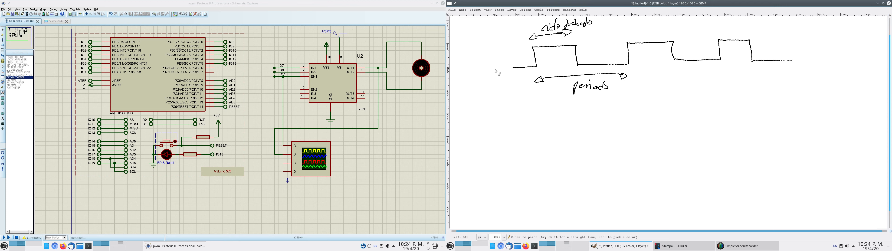
# Label the square wave's levels 0V and 5V, and draw a pair of graph axes below the waveform
pyautogui.moveTo(493, 68); pyautogui.dragTo(492, 68)
pyautogui.moveTo(496, 67); pyautogui.dragTo(499, 69)
pyautogui.moveTo(491, 44)
pyautogui.mouseDown()
pyautogui.moveTo(486, 51)
pyautogui.moveTo(497, 42)
pyautogui.mouseUp()
pyautogui.moveTo(540, 115)
pyautogui.mouseDown()
pyautogui.moveTo(547, 181)
pyautogui.moveTo(710, 164)
pyautogui.mouseUp()
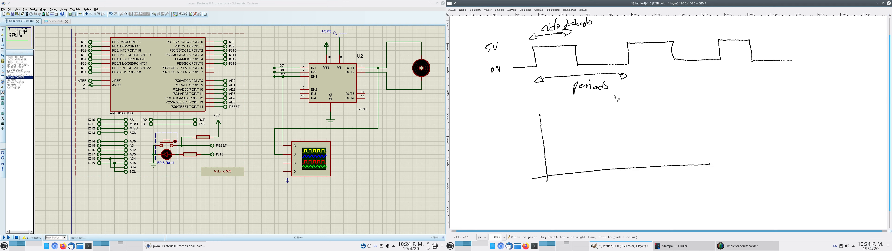
# Annotate the period label with "(1ms)" and an arrow to "1KHz"
pyautogui.moveTo(613, 87)
pyautogui.mouseDown()
pyautogui.moveTo(610, 98)
pyautogui.moveTo(627, 97)
pyautogui.mouseUp()
pyautogui.moveTo(630, 86)
pyautogui.mouseDown()
pyautogui.moveTo(631, 97)
pyautogui.moveTo(679, 94)
pyautogui.mouseUp()
pyautogui.moveTo(685, 86); pyautogui.dragTo(688, 90)
pyautogui.moveTo(687, 89); pyautogui.dragTo(694, 93)
# Label the horizontal axis f with an arrowhead, draw a spectral line labelled 1KHz, and mark the zero-frequency component
pyautogui.moveTo(706, 161)
pyautogui.mouseDown()
pyautogui.moveTo(716, 165)
pyautogui.moveTo(706, 168)
pyautogui.mouseUp()
pyautogui.moveTo(715, 173)
pyautogui.mouseDown()
pyautogui.moveTo(712, 184)
pyautogui.moveTo(721, 181)
pyautogui.mouseUp()
pyautogui.moveTo(569, 170); pyautogui.dragTo(570, 188)
pyautogui.moveTo(570, 188); pyautogui.dragTo(576, 191)
pyautogui.moveTo(580, 184); pyautogui.dragTo(580, 188)
pyautogui.moveTo(580, 186); pyautogui.dragTo(585, 190)
pyautogui.moveTo(569, 174); pyautogui.dragTo(563, 145)
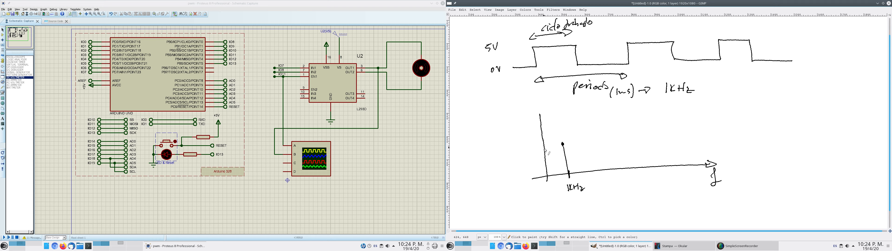
pyautogui.moveTo(542, 148)
pyautogui.mouseDown()
pyautogui.moveTo(535, 153)
pyautogui.moveTo(544, 151)
pyautogui.moveTo(551, 175)
pyautogui.moveTo(545, 148)
pyautogui.mouseUp()
# Sketch a smooth sine-like curve over the square wave and mark its amplitude inside the second pulse
pyautogui.moveTo(535, 56); pyautogui.dragTo(548, 45)
pyautogui.moveTo(581, 61)
pyautogui.mouseDown()
pyautogui.moveTo(600, 64)
pyautogui.moveTo(644, 41)
pyautogui.moveTo(680, 60)
pyautogui.moveTo(692, 56)
pyautogui.mouseUp()
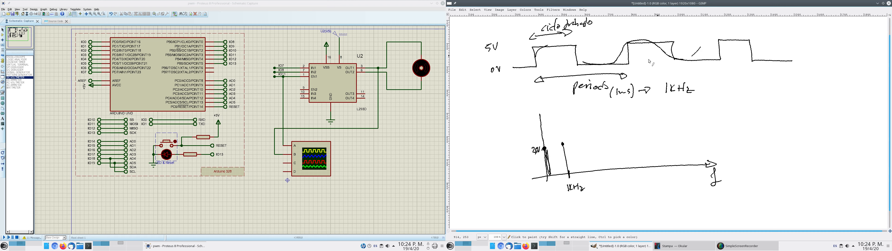
pyautogui.click(640, 42)
pyautogui.moveTo(641, 65); pyautogui.dragTo(645, 64)
pyautogui.moveTo(640, 54); pyautogui.dragTo(641, 42)
# Add shorter harmonic lines to the spectrum, labelling two of them 3K and 5K and leaving one more unlabelled beyond them
pyautogui.moveTo(589, 168); pyautogui.dragTo(588, 174)
pyautogui.moveTo(588, 181); pyautogui.dragTo(590, 185)
pyautogui.moveTo(593, 182); pyautogui.dragTo(596, 184)
pyautogui.moveTo(608, 167)
pyautogui.mouseDown()
pyautogui.moveTo(613, 186)
pyautogui.moveTo(621, 184)
pyautogui.mouseUp()
pyautogui.moveTo(638, 160)
pyautogui.mouseDown()
pyautogui.moveTo(640, 175)
pyautogui.moveTo(583, 150)
pyautogui.mouseUp()
pyautogui.moveTo(608, 170); pyautogui.dragTo(606, 155)
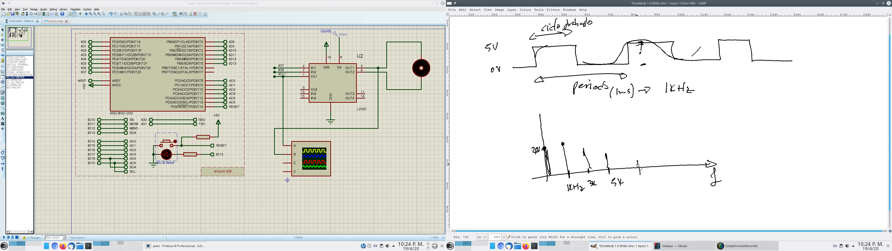
pyautogui.moveTo(638, 167); pyautogui.dragTo(635, 154)
# Retrace the second and third pulses' vertical edges, circle the zero-frequency component, and draw a line outward from the 1KHz peak
pyautogui.moveTo(717, 38); pyautogui.dragTo(719, 60)
pyautogui.moveTo(751, 39); pyautogui.dragTo(752, 68)
pyautogui.moveTo(672, 42); pyautogui.dragTo(673, 59)
pyautogui.click(548, 131)
pyautogui.moveTo(544, 144)
pyautogui.mouseDown()
pyautogui.moveTo(539, 139)
pyautogui.moveTo(543, 181)
pyautogui.moveTo(557, 154)
pyautogui.moveTo(544, 138)
pyautogui.mouseUp()
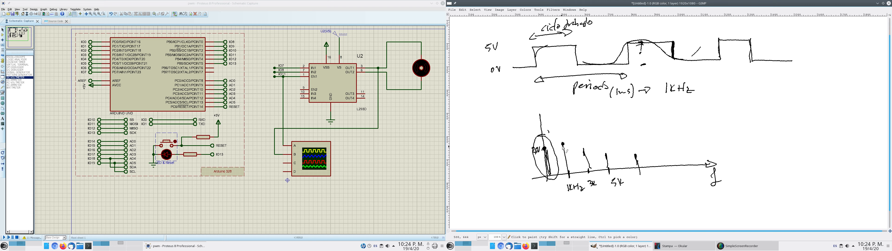
pyautogui.moveTo(563, 143); pyautogui.dragTo(597, 137)
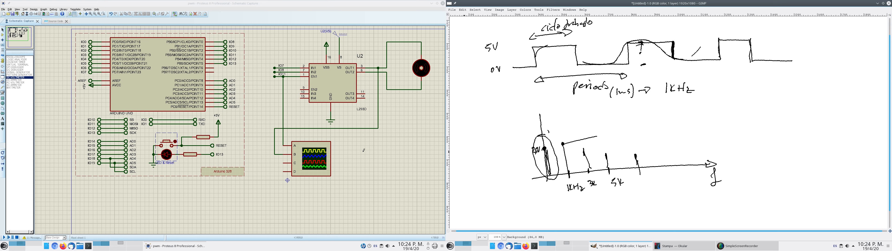
# Back in Proteus, search the device library for "res" and add the generic RES resistor, accepting the update of existing instances
pyautogui.click(17, 239)
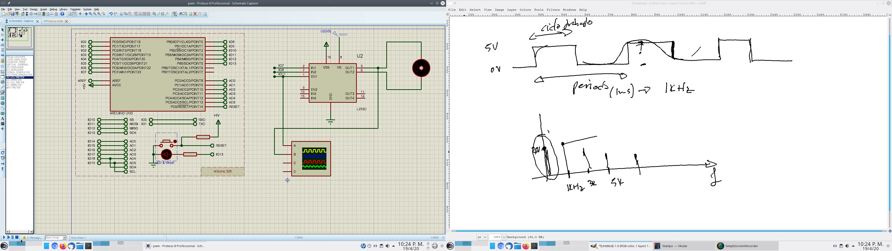
pyautogui.click(4, 36)
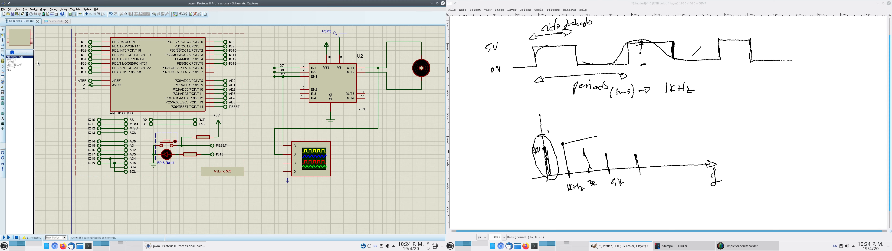
pyautogui.write('p')
pyautogui.write('res')
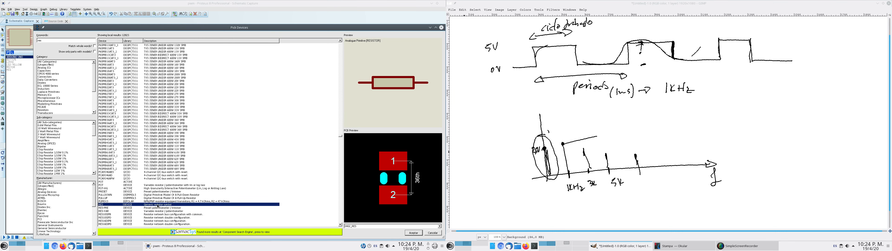
pyautogui.doubleClick(158, 205)
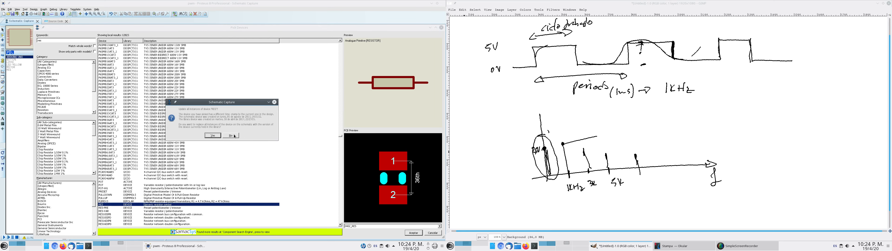
pyautogui.click(230, 135)
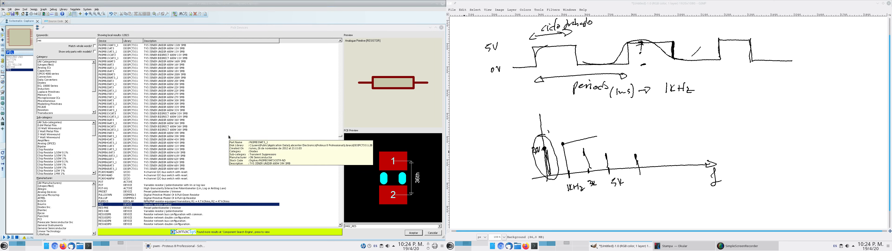
pyautogui.doubleClick(111, 206)
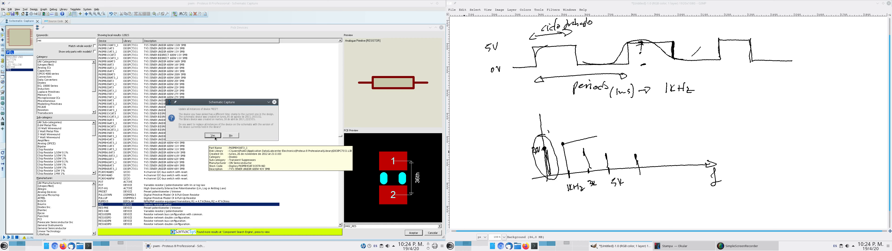
pyautogui.click(213, 136)
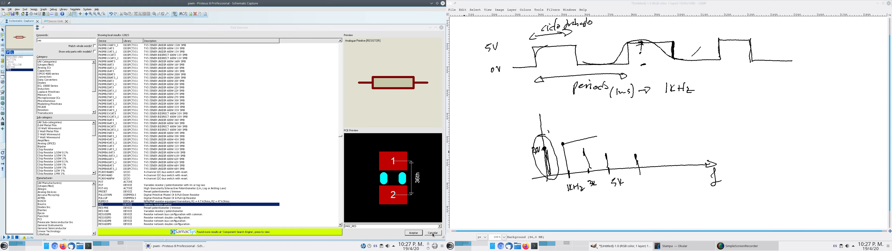
pyautogui.click(415, 233)
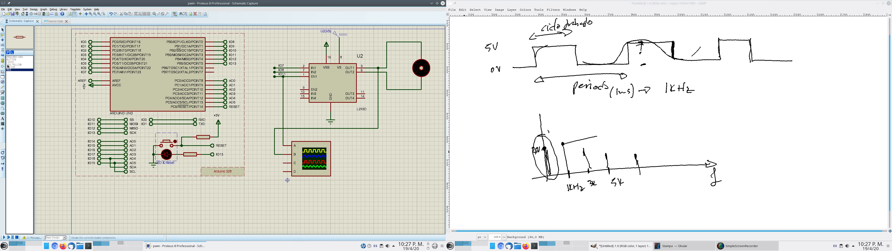
# Search the device library for "cap" and add the generic non-electrolytic CAP capacitor to the device list
pyautogui.click(8, 53)
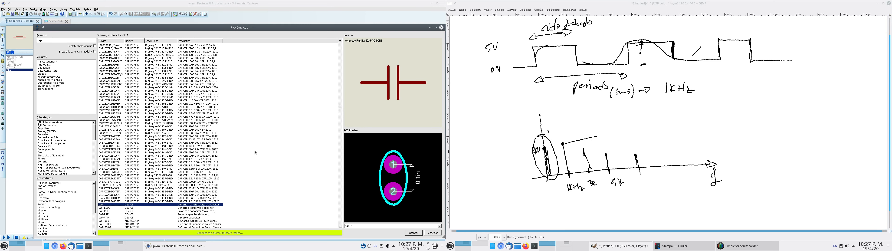
pyautogui.doubleClick(120, 205)
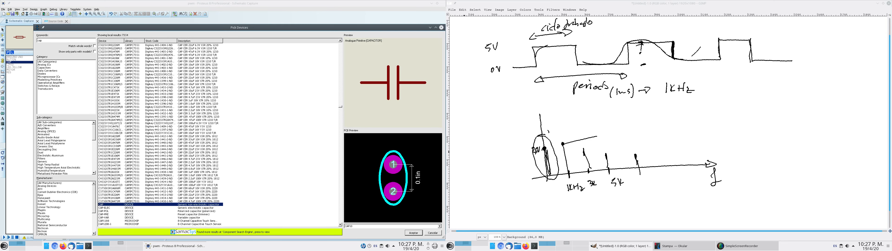
pyautogui.click(413, 232)
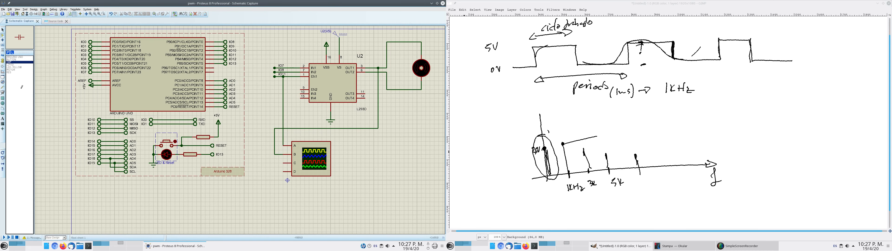
# Place a capacitor beside the oscilloscope, below the L293D, and rotate it to stand vertically
pyautogui.click(382, 168)
pyautogui.click(382, 159)
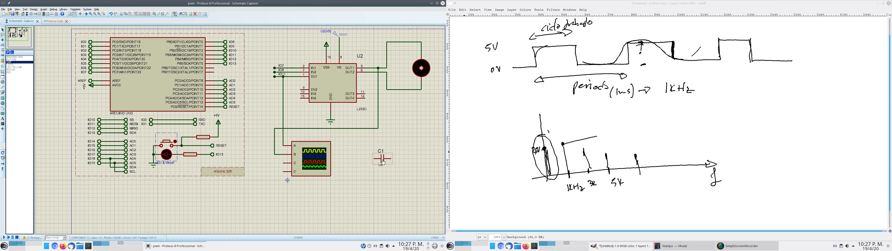
pyautogui.rightClick(383, 162)
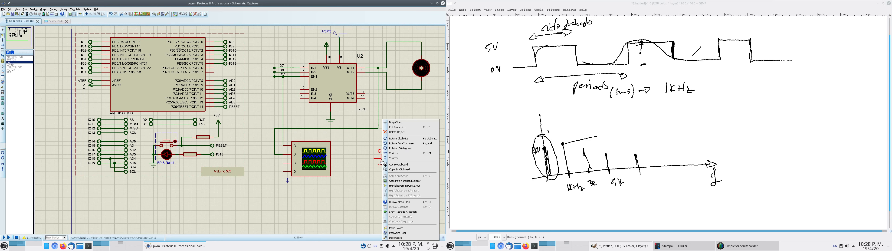
pyautogui.click(391, 139)
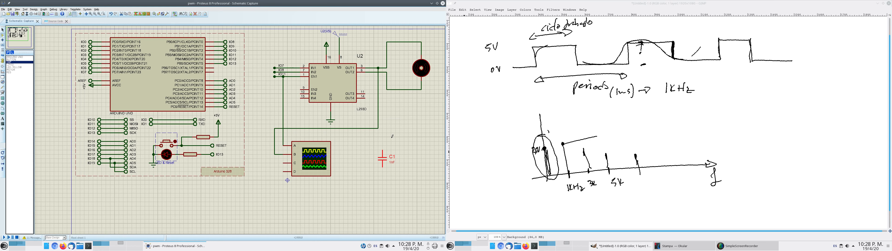
# Place a RES resistor between the oscilloscope and the capacitor, slightly above the capacitor
pyautogui.click(11, 70)
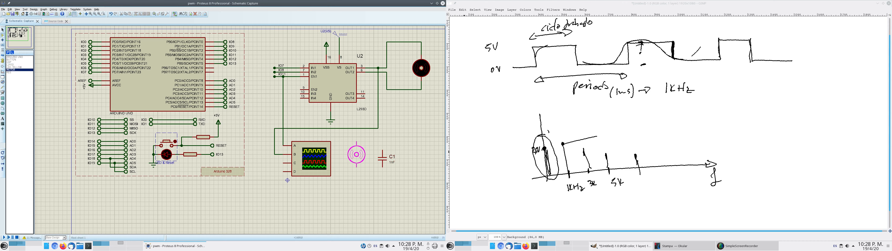
pyautogui.click(10, 73)
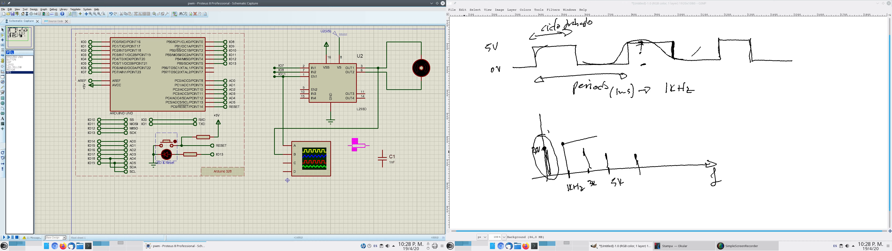
pyautogui.click(363, 145)
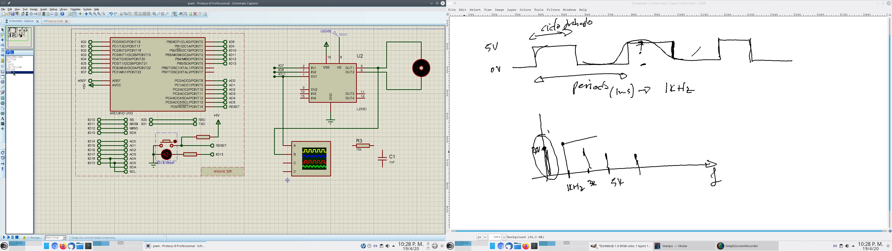
# Place a ground terminal directly below capacitor C1
pyautogui.click(2, 61)
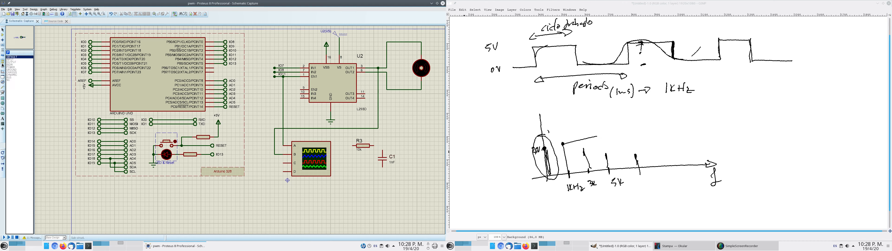
pyautogui.click(14, 70)
pyautogui.click(383, 180)
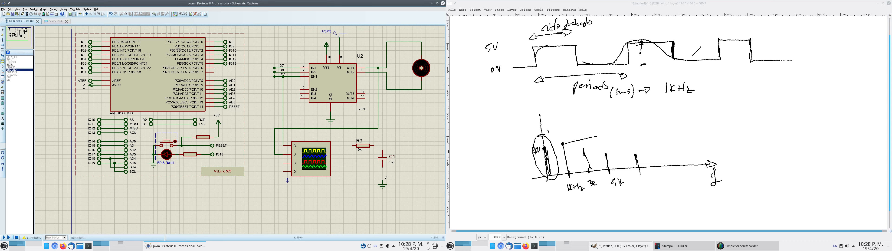
# Wire the capacitor to ground and to resistor R3, and connect R3's other end to the PWM line feeding oscilloscope channel A
pyautogui.click(382, 181)
pyautogui.click(383, 167)
pyautogui.click(382, 148)
pyautogui.click(374, 146)
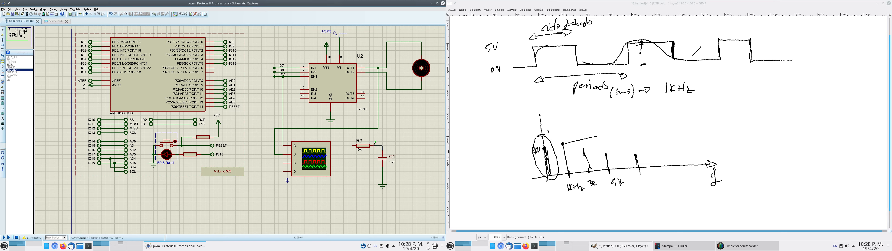
pyautogui.click(352, 145)
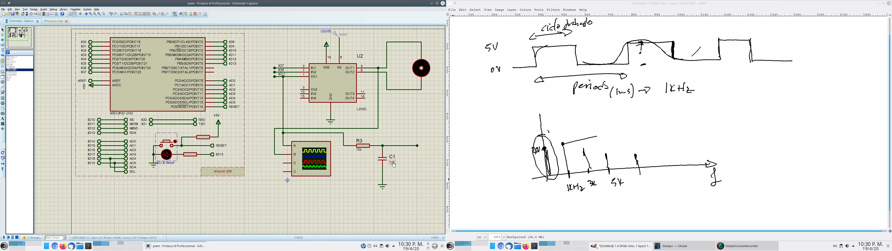
# In GIMP, sketch a low-pass response curve against frequency f beside the pulses, labelling the vertical axis Gv and its level 1
pyautogui.moveTo(748, 74)
pyautogui.mouseDown()
pyautogui.moveTo(753, 124)
pyautogui.moveTo(855, 127)
pyautogui.moveTo(851, 142)
pyautogui.mouseUp()
pyautogui.moveTo(746, 85)
pyautogui.mouseDown()
pyautogui.moveTo(787, 92)
pyautogui.moveTo(838, 123)
pyautogui.mouseUp()
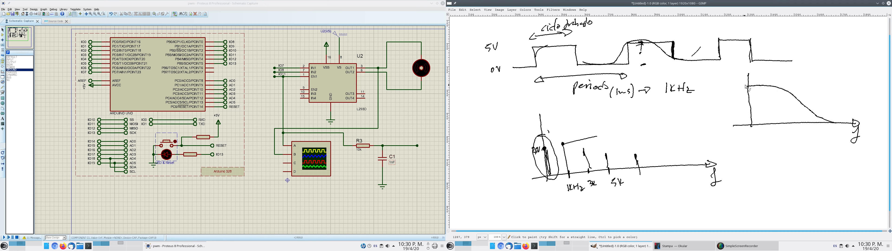
pyautogui.moveTo(742, 85)
pyautogui.mouseDown()
pyautogui.moveTo(753, 84)
pyautogui.moveTo(733, 86)
pyautogui.moveTo(745, 71)
pyautogui.mouseUp()
pyautogui.click(747, 71)
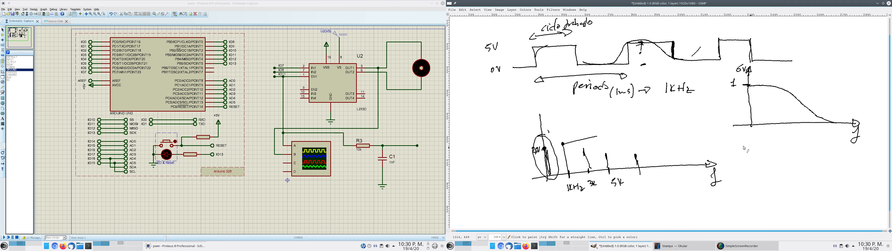
# Clear the whole GIMP canvas
pyautogui.rightClick(583, 114)
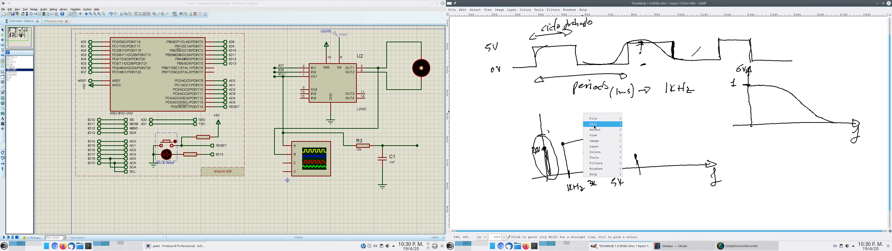
pyautogui.moveTo(595, 127)
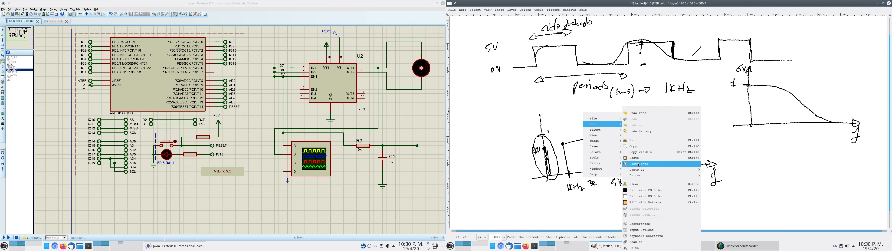
pyautogui.click(643, 186)
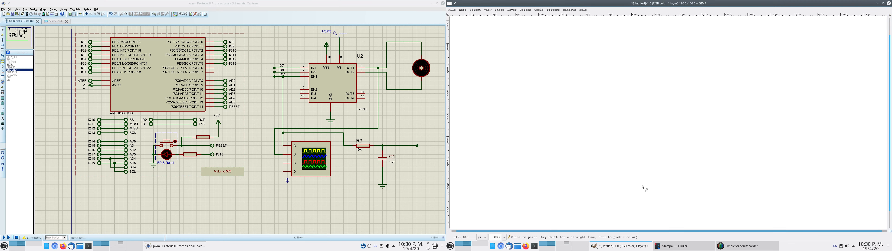
# Draw a series-resistor, shunt-capacitor low-pass circuit with arrows labelled Ve at the input and Vs at the output
pyautogui.moveTo(513, 59)
pyautogui.mouseDown()
pyautogui.moveTo(583, 55)
pyautogui.moveTo(586, 83)
pyautogui.moveTo(574, 85)
pyautogui.moveTo(596, 89)
pyautogui.mouseUp()
pyautogui.moveTo(583, 91); pyautogui.dragTo(585, 115)
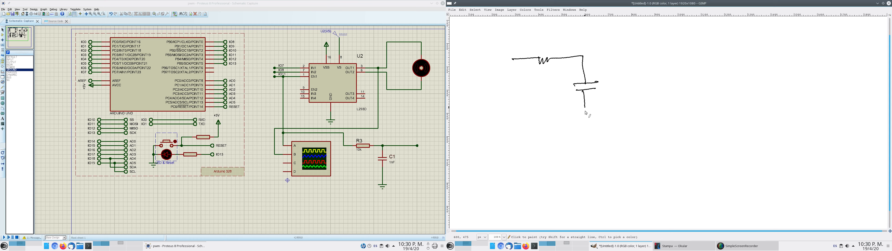
pyautogui.moveTo(513, 121); pyautogui.dragTo(653, 121)
pyautogui.moveTo(581, 55); pyautogui.dragTo(642, 54)
pyautogui.moveTo(504, 107)
pyautogui.mouseDown()
pyautogui.moveTo(504, 79)
pyautogui.moveTo(519, 93)
pyautogui.mouseUp()
pyautogui.click(516, 94)
pyautogui.moveTo(636, 103)
pyautogui.mouseDown()
pyautogui.moveTo(636, 74)
pyautogui.moveTo(648, 81)
pyautogui.moveTo(646, 96)
pyautogui.mouseUp()
# Draw the filter's gain axes with f, Gv = Vs/Ve and level 1, and sketch the falling low-pass response curve
pyautogui.moveTo(738, 36)
pyautogui.mouseDown()
pyautogui.moveTo(739, 88)
pyautogui.moveTo(850, 88)
pyautogui.mouseUp()
pyautogui.moveTo(849, 85)
pyautogui.mouseDown()
pyautogui.moveTo(857, 88)
pyautogui.moveTo(848, 86)
pyautogui.mouseUp()
pyautogui.moveTo(856, 94); pyautogui.dragTo(861, 103)
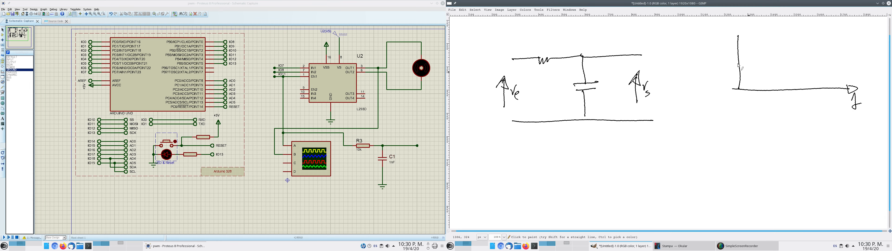
pyautogui.moveTo(739, 34); pyautogui.dragTo(734, 36)
pyautogui.moveTo(695, 24)
pyautogui.mouseDown()
pyautogui.moveTo(690, 30)
pyautogui.moveTo(716, 22)
pyautogui.moveTo(721, 40)
pyautogui.moveTo(744, 48)
pyautogui.moveTo(730, 50)
pyautogui.moveTo(755, 49)
pyautogui.moveTo(831, 93)
pyautogui.moveTo(840, 88)
pyautogui.mouseUp()
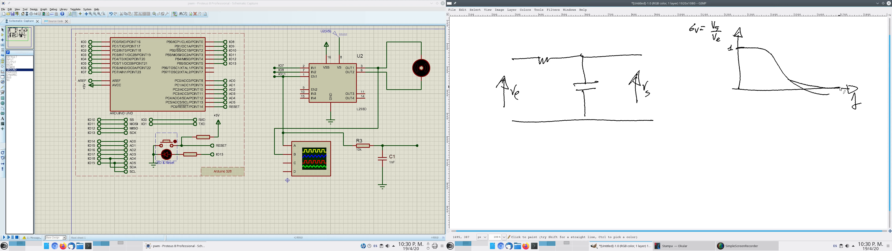
# Mark the cutoff point on the response curve with dashed lines, labelling the frequency fc and the gain level 1/√2
pyautogui.moveTo(738, 58); pyautogui.dragTo(742, 58)
pyautogui.moveTo(744, 58); pyautogui.dragTo(774, 64)
pyautogui.moveTo(774, 69); pyautogui.dragTo(774, 81)
pyautogui.moveTo(775, 84)
pyautogui.mouseDown()
pyautogui.moveTo(774, 106)
pyautogui.moveTo(783, 106)
pyautogui.mouseUp()
pyautogui.moveTo(737, 58); pyautogui.dragTo(743, 58)
pyautogui.moveTo(788, 39); pyautogui.dragTo(789, 44)
pyautogui.moveTo(785, 46); pyautogui.dragTo(796, 52)
pyautogui.click(795, 52)
# Label the circuit's resistor R and capacitor C, and write their impedances ZR = R and ZC = 1/sC
pyautogui.moveTo(545, 43); pyautogui.dragTo(552, 49)
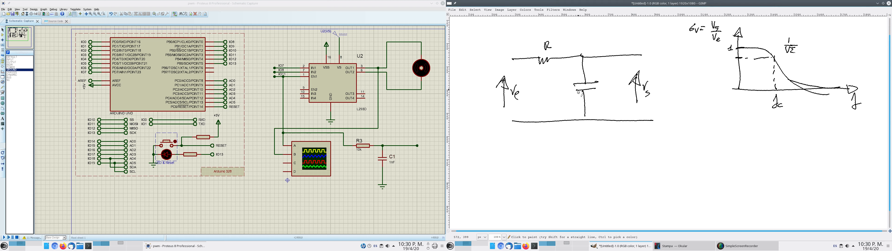
pyautogui.moveTo(606, 82); pyautogui.dragTo(605, 87)
pyautogui.moveTo(533, 68); pyautogui.dragTo(554, 74)
pyautogui.moveTo(552, 89); pyautogui.dragTo(577, 103)
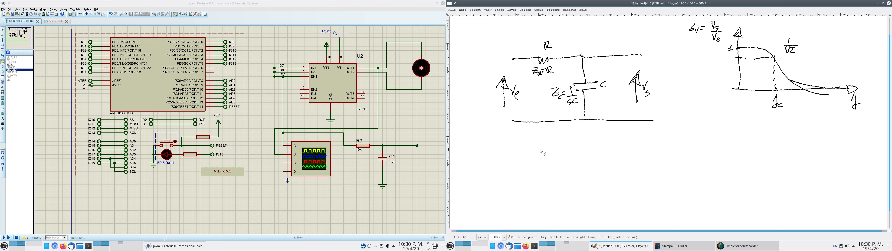
# Below the circuit, write Vs = and the voltage-divider fraction (1/sC) / (R + 1/sC)
pyautogui.moveTo(541, 147); pyautogui.dragTo(547, 166)
pyautogui.moveTo(558, 152); pyautogui.dragTo(564, 152)
pyautogui.moveTo(557, 157); pyautogui.dragTo(564, 157)
pyautogui.moveTo(606, 133); pyautogui.dragTo(606, 141)
pyautogui.moveTo(601, 142)
pyautogui.mouseDown()
pyautogui.moveTo(612, 142)
pyautogui.moveTo(603, 150)
pyautogui.mouseUp()
pyautogui.moveTo(614, 146); pyautogui.dragTo(627, 150)
pyautogui.moveTo(590, 163); pyautogui.dragTo(591, 171)
pyautogui.moveTo(590, 162); pyautogui.dragTo(606, 166)
pyautogui.moveTo(603, 163); pyautogui.dragTo(602, 169)
pyautogui.moveTo(619, 157)
pyautogui.mouseDown()
pyautogui.moveTo(617, 174)
pyautogui.moveTo(631, 172)
pyautogui.mouseUp()
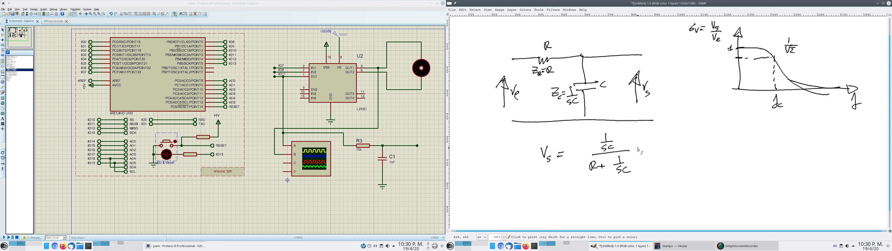
# Complete the output equation with Ve and the simplified fraction 1/(1 + sRC), and note s = jω beneath it
pyautogui.moveTo(638, 146)
pyautogui.mouseDown()
pyautogui.moveTo(653, 159)
pyautogui.moveTo(673, 148)
pyautogui.mouseUp()
pyautogui.moveTo(667, 152); pyautogui.dragTo(672, 151)
pyautogui.moveTo(702, 138)
pyautogui.mouseDown()
pyautogui.moveTo(720, 149)
pyautogui.moveTo(692, 167)
pyautogui.mouseUp()
pyautogui.moveTo(694, 164); pyautogui.dragTo(697, 168)
pyautogui.moveTo(706, 162); pyautogui.dragTo(719, 167)
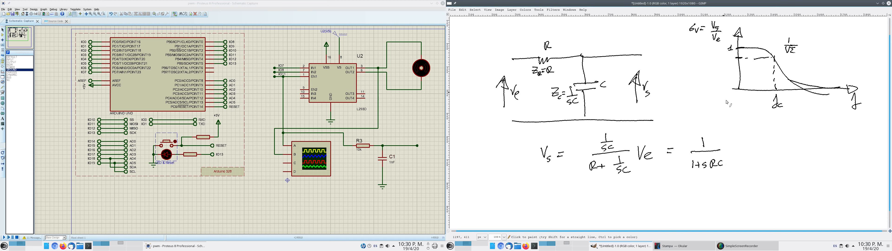
pyautogui.moveTo(535, 197)
pyautogui.mouseDown()
pyautogui.moveTo(530, 204)
pyautogui.moveTo(540, 199)
pyautogui.moveTo(548, 208)
pyautogui.moveTo(563, 196)
pyautogui.mouseUp()
pyautogui.click(551, 196)
# Write the gain magnitude |Vs/Ve| = 1/√(1 + (ωRC)²) beside the output equation
pyautogui.moveTo(761, 138); pyautogui.dragTo(767, 156)
pyautogui.click(764, 156)
pyautogui.moveTo(768, 160); pyautogui.dragTo(771, 163)
pyautogui.moveTo(754, 135); pyautogui.dragTo(755, 165)
pyautogui.moveTo(776, 133); pyautogui.dragTo(777, 166)
pyautogui.moveTo(781, 148); pyautogui.dragTo(785, 148)
pyautogui.moveTo(781, 152); pyautogui.dragTo(784, 152)
pyautogui.moveTo(824, 131)
pyautogui.mouseDown()
pyautogui.moveTo(825, 146)
pyautogui.moveTo(853, 150)
pyautogui.mouseUp()
pyautogui.moveTo(805, 159)
pyautogui.mouseDown()
pyautogui.moveTo(865, 160)
pyautogui.moveTo(821, 172)
pyautogui.moveTo(831, 170)
pyautogui.mouseUp()
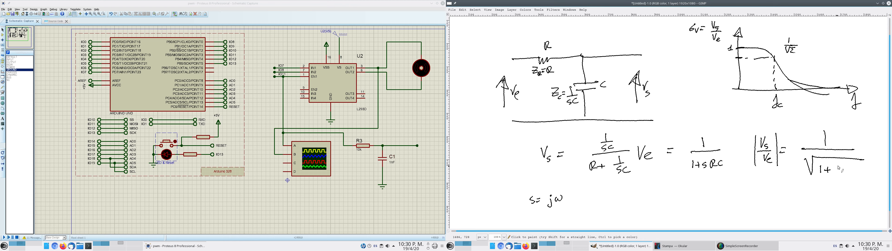
pyautogui.moveTo(838, 167); pyautogui.dragTo(856, 178)
pyautogui.moveTo(859, 160)
pyautogui.mouseDown()
pyautogui.moveTo(871, 159)
pyautogui.moveTo(866, 168)
pyautogui.mouseUp()
pyautogui.moveTo(849, 150); pyautogui.dragTo(878, 148)
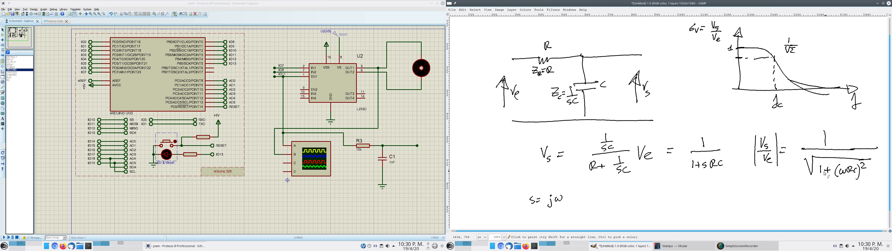
# Write the cutoff condition 2 = 1 + (ωRC)² followed by an arrow, below the gain equations
pyautogui.moveTo(636, 199); pyautogui.dragTo(651, 202)
pyautogui.moveTo(645, 205); pyautogui.dragTo(679, 203)
pyautogui.moveTo(674, 200)
pyautogui.mouseDown()
pyautogui.moveTo(675, 208)
pyautogui.moveTo(717, 207)
pyautogui.mouseUp()
pyautogui.click(712, 201)
pyautogui.moveTo(719, 191); pyautogui.dragTo(737, 205)
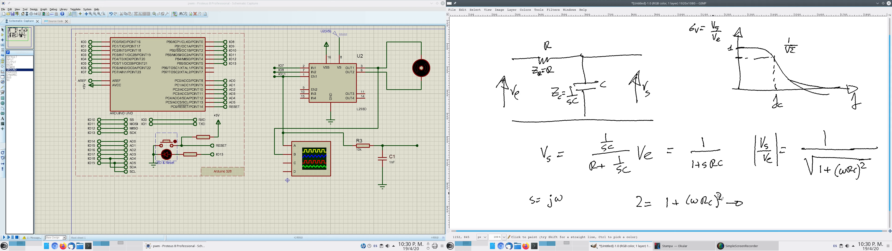
# Write the cutoff results ω = 1/RC and f = 1/(2πRC) after the arrow
pyautogui.moveTo(762, 199); pyautogui.dragTo(779, 204)
pyautogui.moveTo(797, 188); pyautogui.dragTo(796, 198)
pyautogui.moveTo(788, 200)
pyautogui.mouseDown()
pyautogui.moveTo(803, 199)
pyautogui.moveTo(799, 210)
pyautogui.moveTo(821, 200)
pyautogui.mouseUp()
pyautogui.moveTo(819, 198)
pyautogui.mouseDown()
pyautogui.moveTo(828, 205)
pyautogui.moveTo(839, 197)
pyautogui.mouseUp()
pyautogui.moveTo(834, 200)
pyautogui.mouseDown()
pyautogui.moveTo(871, 196)
pyautogui.moveTo(854, 211)
pyautogui.mouseUp()
pyautogui.moveTo(858, 207); pyautogui.dragTo(873, 210)
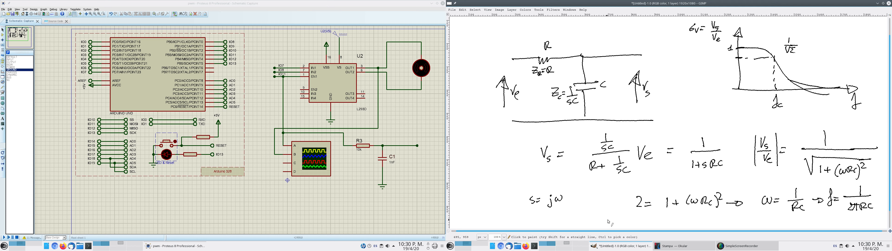
# Write C = 1uF and the symbol f below the cutoff condition
pyautogui.moveTo(610, 218); pyautogui.dragTo(615, 219)
pyautogui.moveTo(611, 221); pyautogui.dragTo(633, 223)
pyautogui.moveTo(633, 216); pyautogui.dragTo(639, 215)
pyautogui.moveTo(633, 220); pyautogui.dragTo(655, 228)
# Sketch a small PWM spectrum above the circuit with components labelled 0, 1K and 3K
pyautogui.moveTo(463, 17)
pyautogui.mouseDown()
pyautogui.moveTo(463, 44)
pyautogui.moveTo(528, 35)
pyautogui.mouseUp()
pyautogui.moveTo(463, 43); pyautogui.dragTo(462, 30)
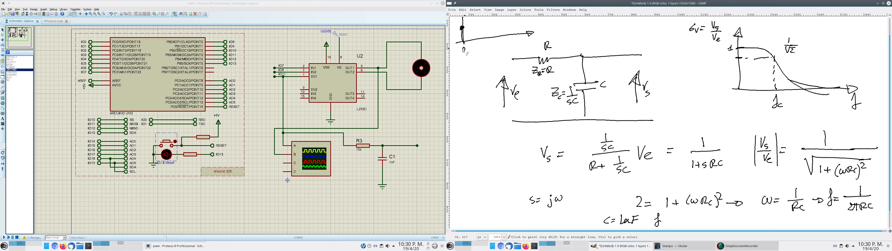
pyautogui.moveTo(476, 40)
pyautogui.mouseDown()
pyautogui.moveTo(473, 29)
pyautogui.moveTo(485, 28)
pyautogui.mouseUp()
pyautogui.moveTo(478, 49); pyautogui.dragTo(497, 48)
# Complete the design values with f = 50Hz and R = 3k2 beside the capacitance
pyautogui.moveTo(664, 221); pyautogui.dragTo(699, 222)
pyautogui.click(703, 221)
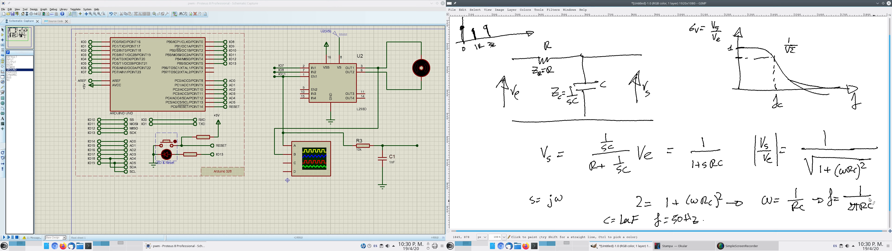
pyautogui.moveTo(723, 217)
pyautogui.mouseDown()
pyautogui.moveTo(723, 226)
pyautogui.moveTo(740, 218)
pyautogui.mouseUp()
pyautogui.moveTo(734, 223); pyautogui.dragTo(740, 222)
pyautogui.moveTo(743, 216)
pyautogui.mouseDown()
pyautogui.moveTo(744, 225)
pyautogui.moveTo(764, 224)
pyautogui.mouseUp()
pyautogui.click(764, 224)
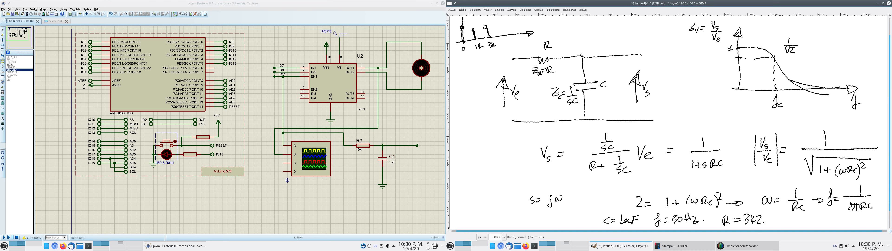
# Back in Proteus, set resistor R3 to 3.2K and capacitor C1 to 1uF
pyautogui.doubleClick(360, 150)
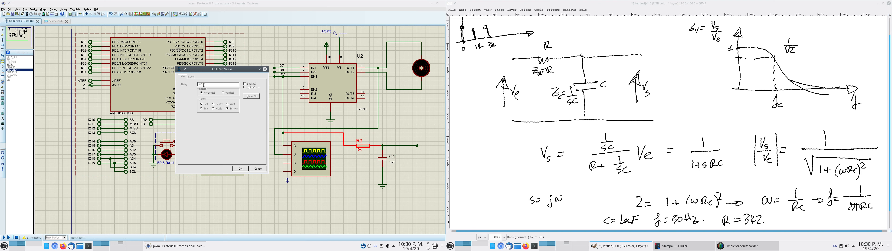
pyautogui.press('Return')
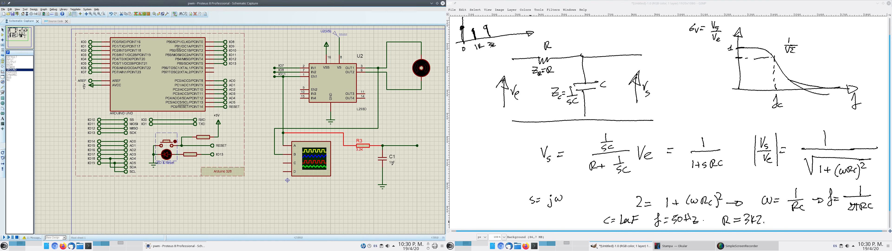
pyautogui.doubleClick(391, 162)
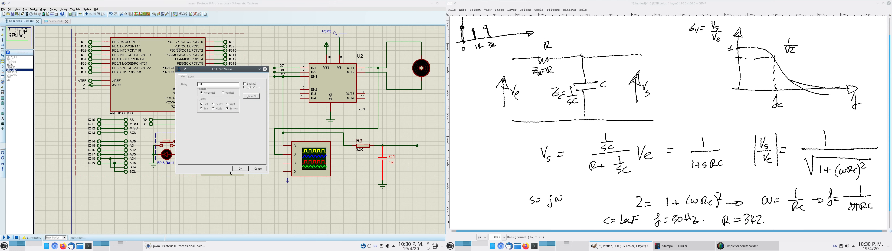
pyautogui.click(240, 169)
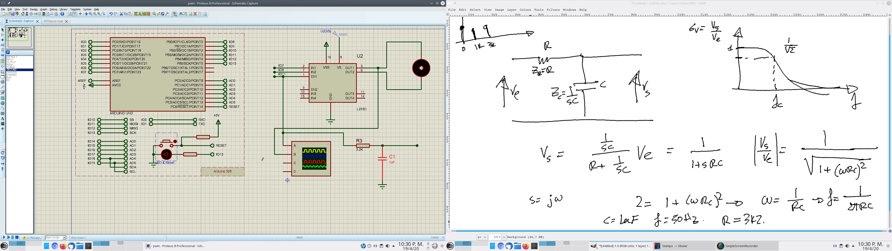
# Wire oscilloscope channel C to the RC filter's output and start the simulation
pyautogui.click(283, 161)
pyautogui.click(283, 210)
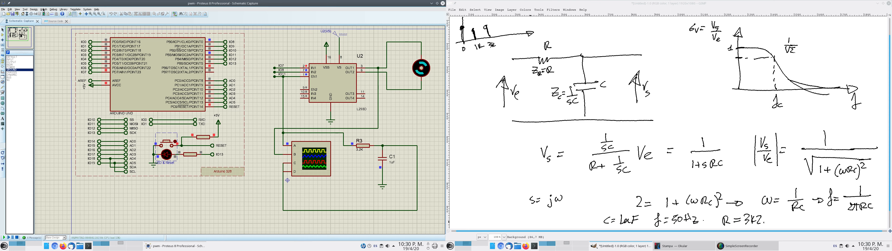
# Show the Digital Oscilloscope window while the simulation runs
pyautogui.click(17, 9)
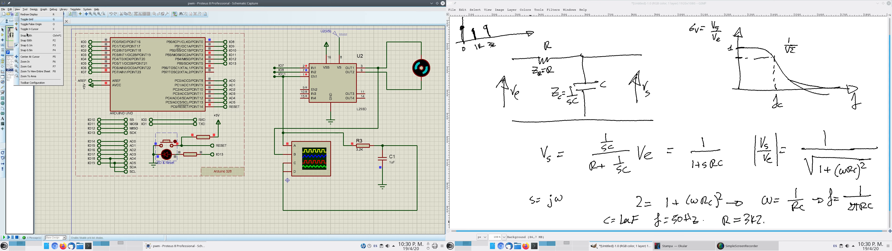
pyautogui.click(316, 160)
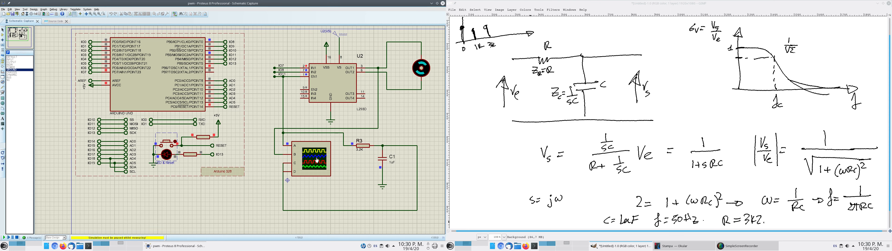
pyautogui.click(18, 10)
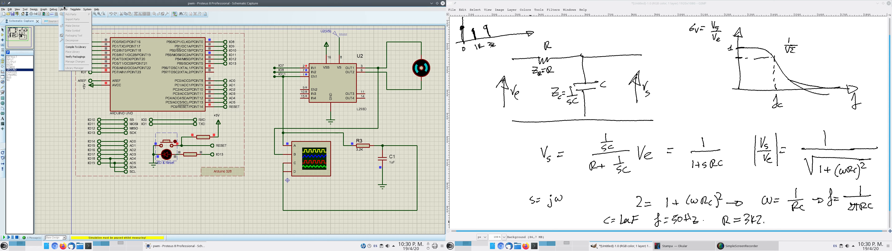
pyautogui.click(53, 10)
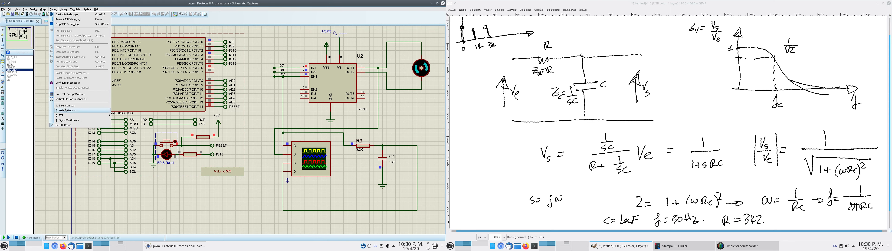
pyautogui.click(67, 120)
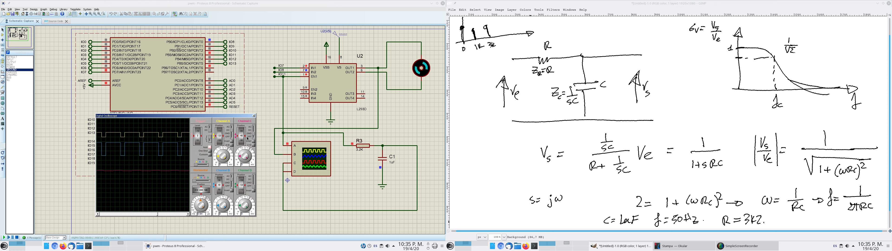
# Adjust the oscilloscope's channel C vertical position and gain to view the RC filter's output
pyautogui.click(245, 162)
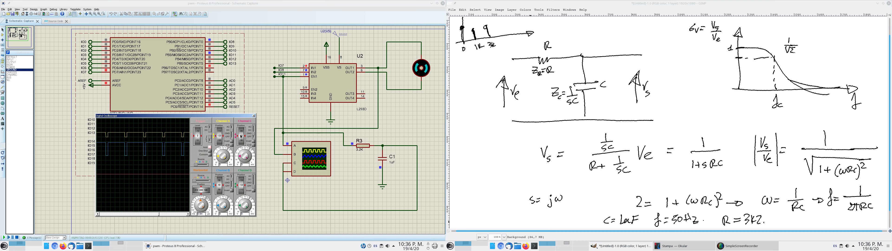
pyautogui.moveTo(240, 136); pyautogui.dragTo(239, 157)
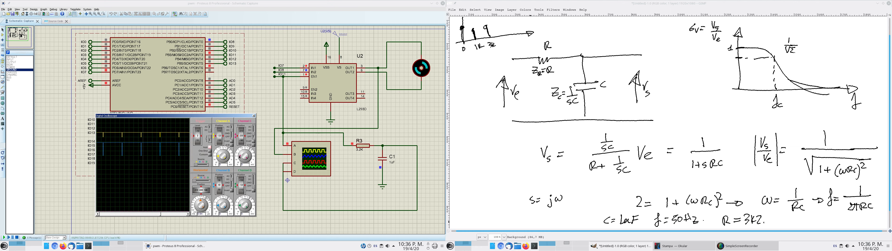
pyautogui.click(239, 156)
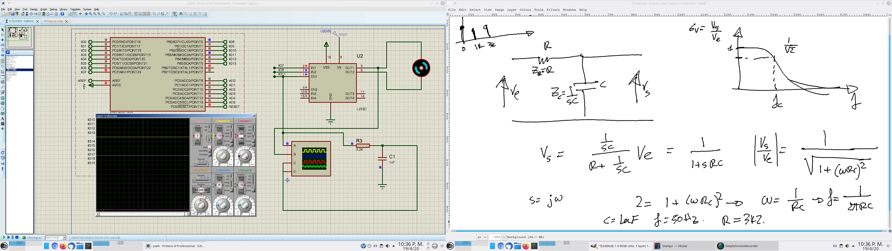
pyautogui.click(239, 157)
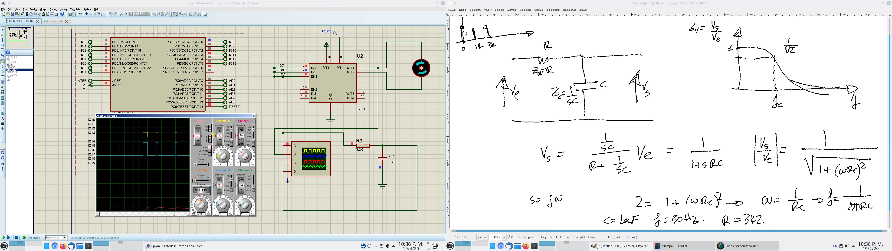
# In GIMP, sketch a falling low-pass response curve over the small PWM spectrum, starting at the 0 component
pyautogui.moveTo(463, 25)
pyautogui.mouseDown()
pyautogui.moveTo(479, 37)
pyautogui.moveTo(497, 33)
pyautogui.moveTo(476, 40)
pyautogui.mouseUp()
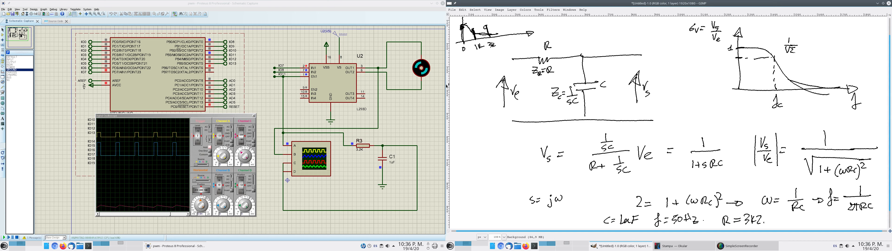